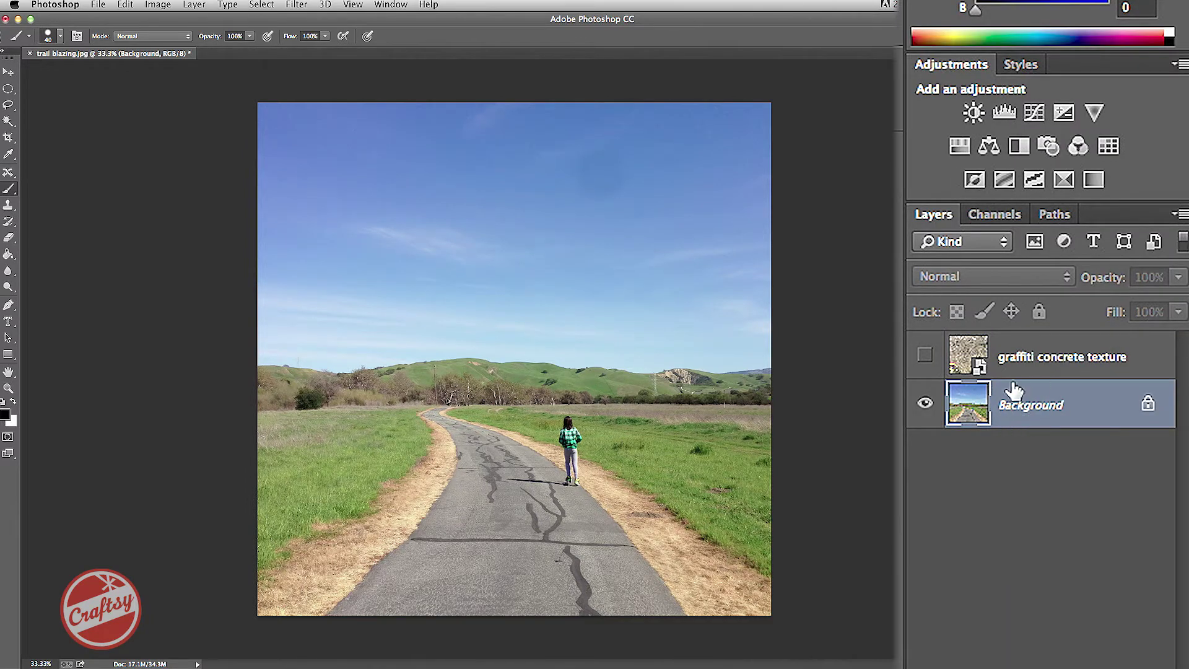
# - Make the graffiti concrete texture layer visible over the trail photo
pyautogui.click(1019, 359)
# - Hide the graffiti texture and select the trail photo's Background layer
pyautogui.click(925, 354)
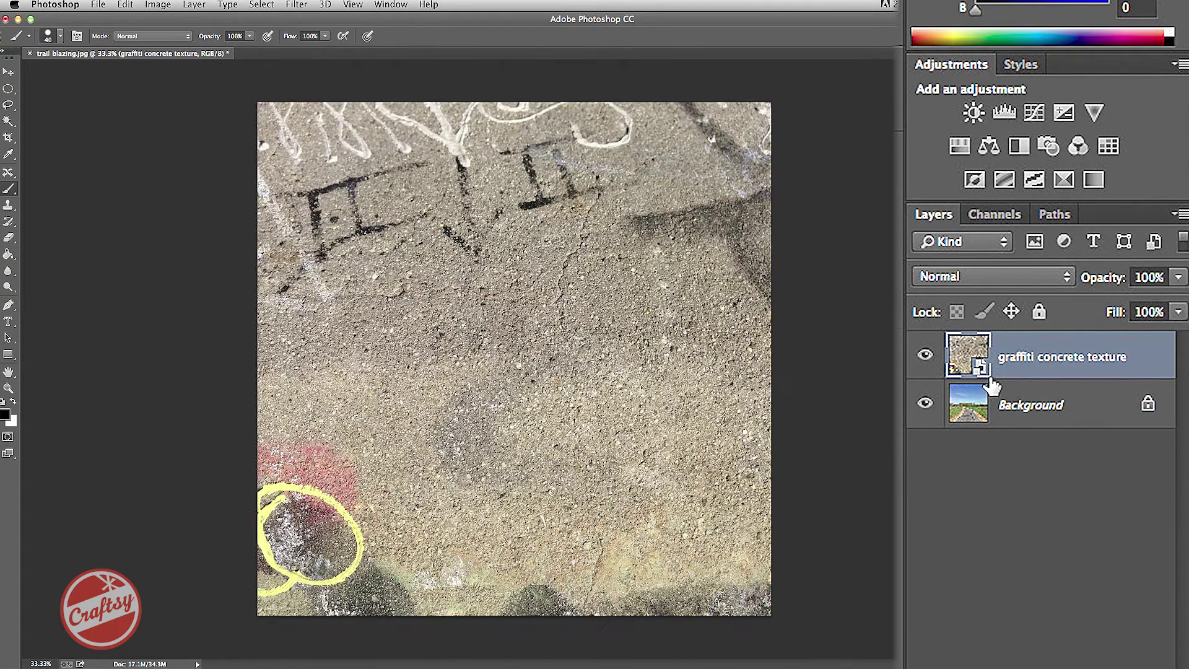
pyautogui.click(925, 358)
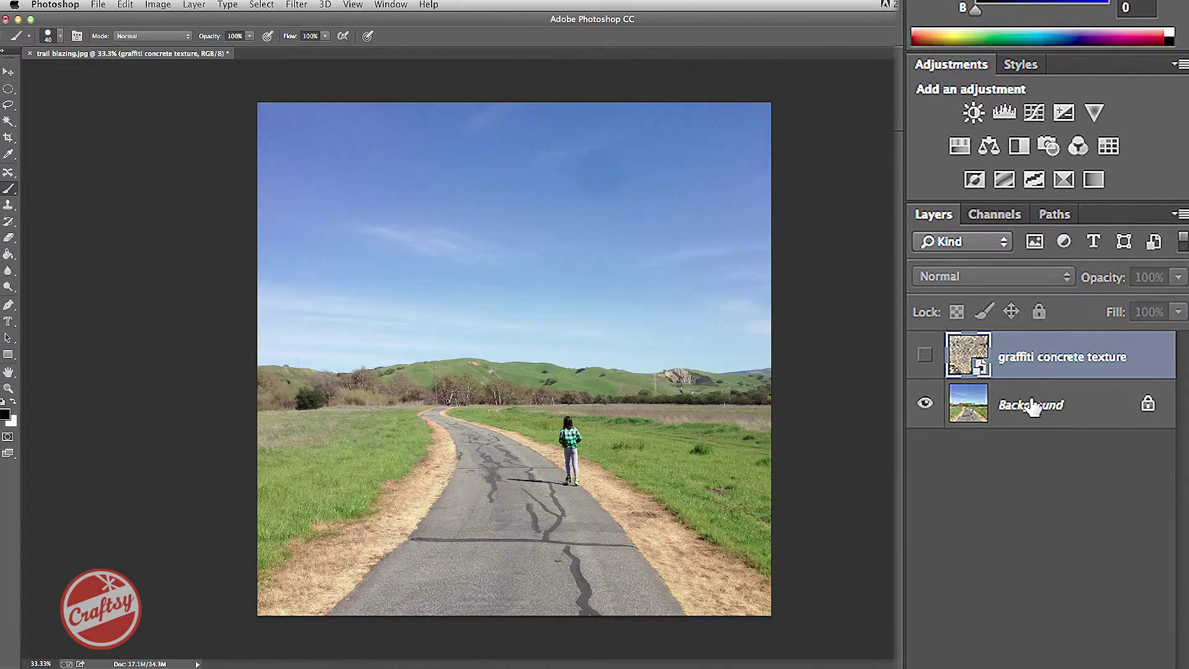
pyautogui.click(1034, 412)
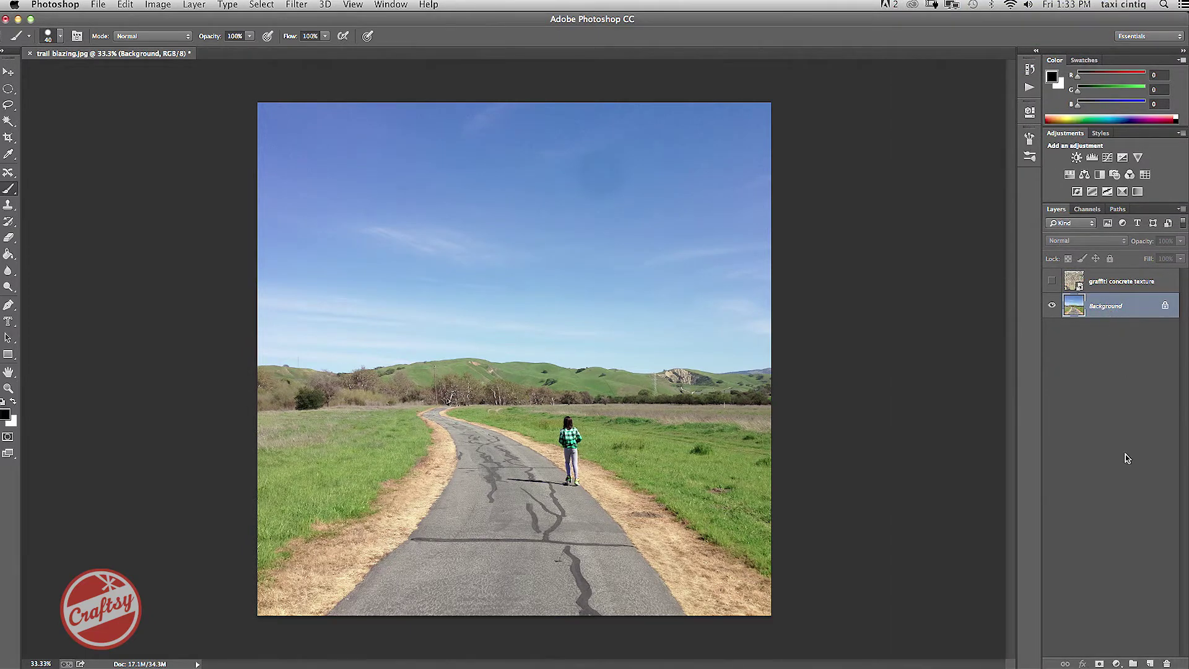
# - Add a Hue/Saturation adjustment with Saturation raised to +23, then show the texture again
pyautogui.click(1117, 663)
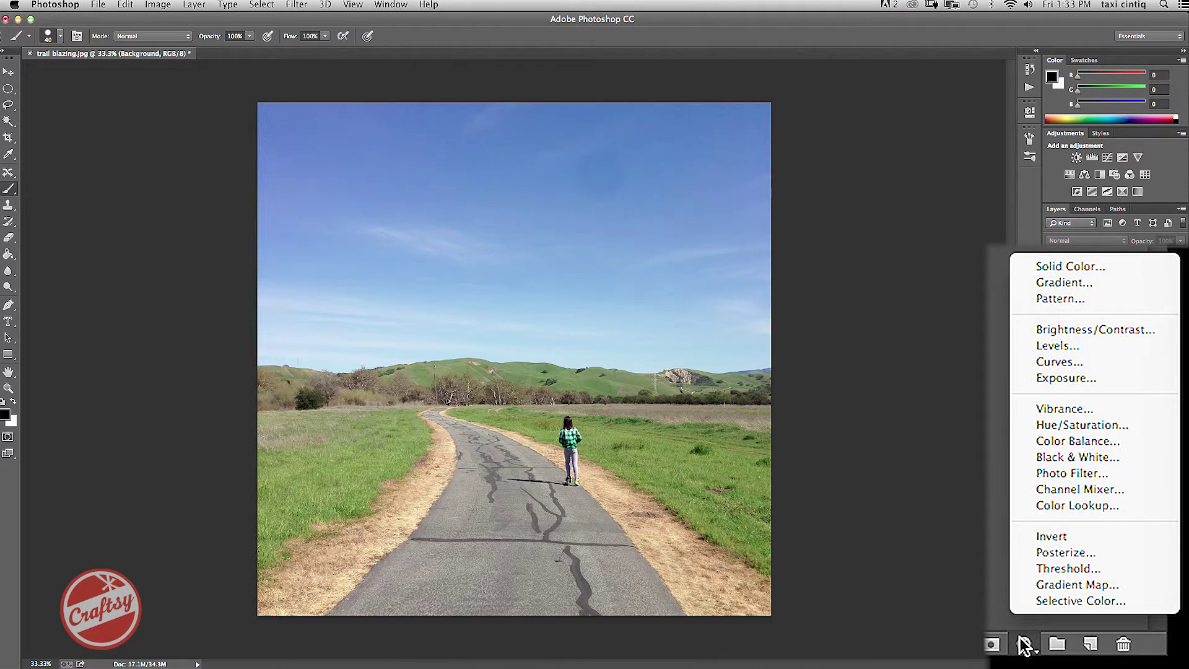
pyautogui.click(1033, 425)
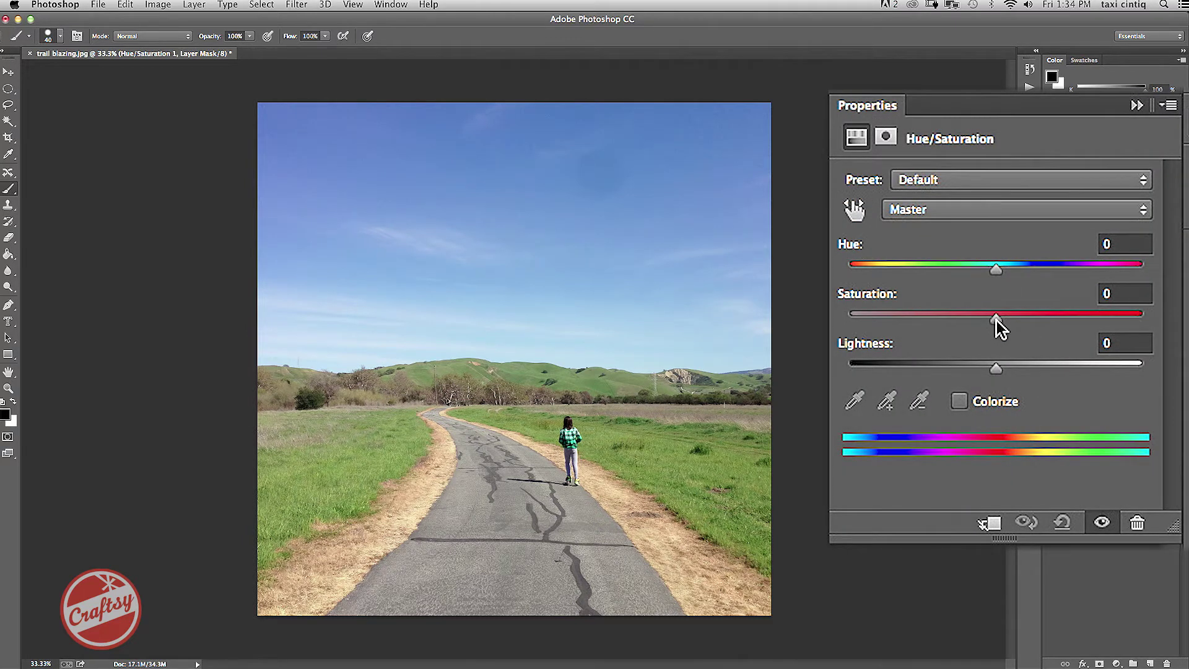
pyautogui.moveTo(998, 319); pyautogui.dragTo(1045, 318)
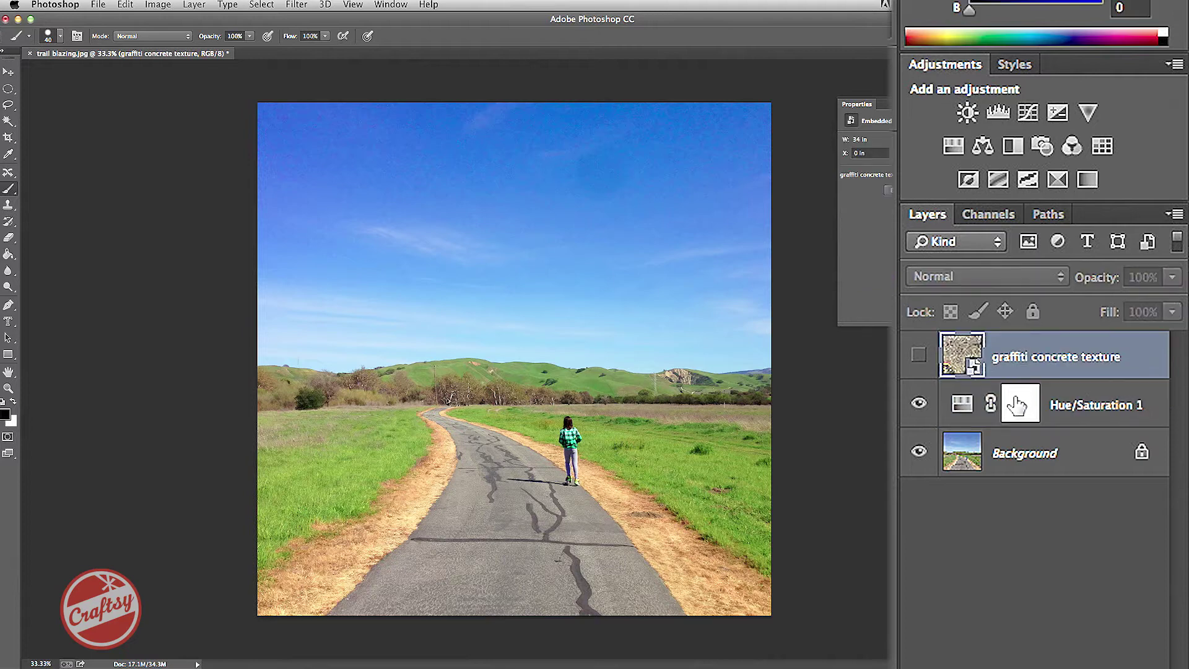
pyautogui.click(916, 358)
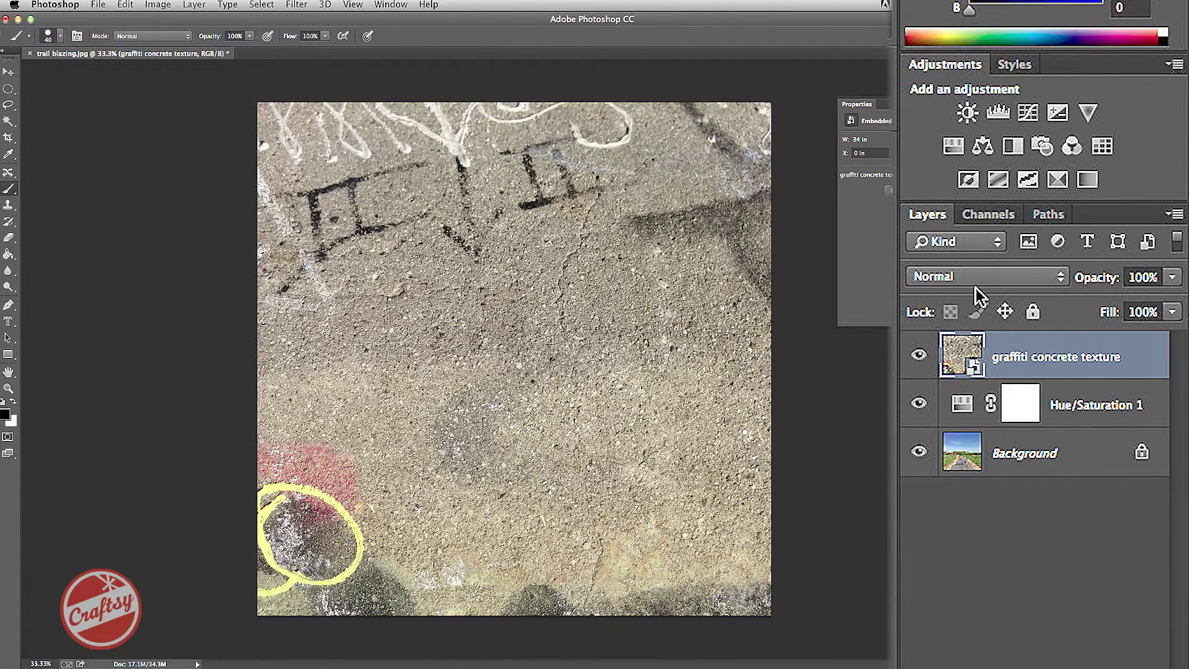
# - Try the Multiply, Lighten and Overlay blend modes on the texture layer
pyautogui.click(931, 276)
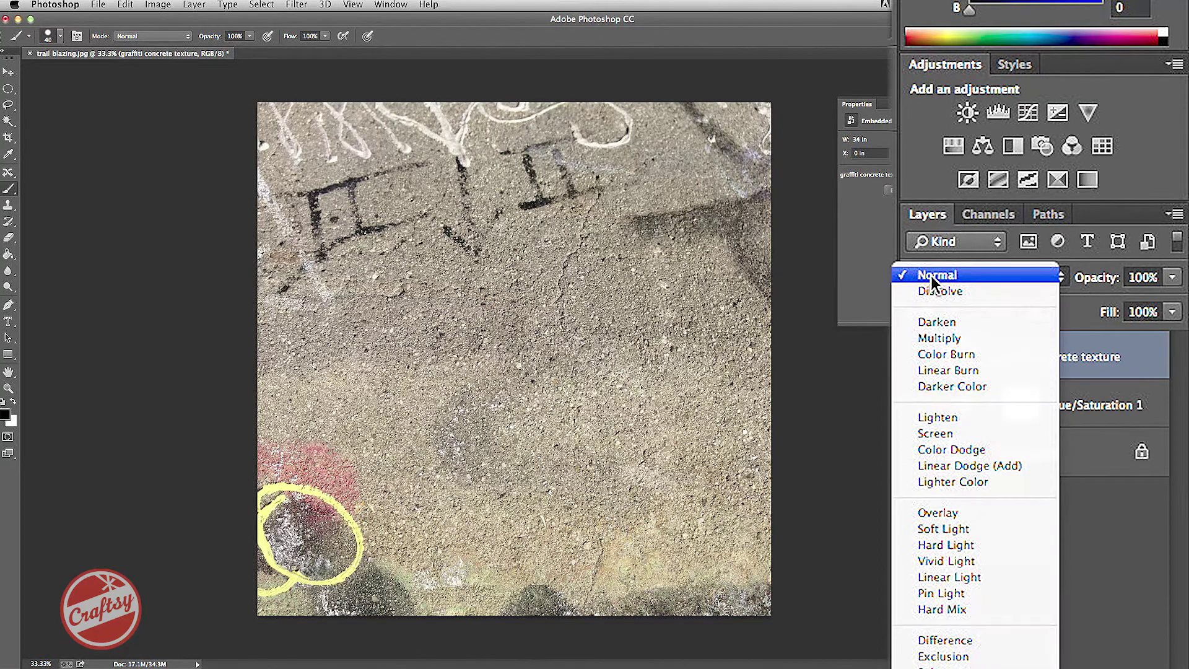
pyautogui.click(934, 337)
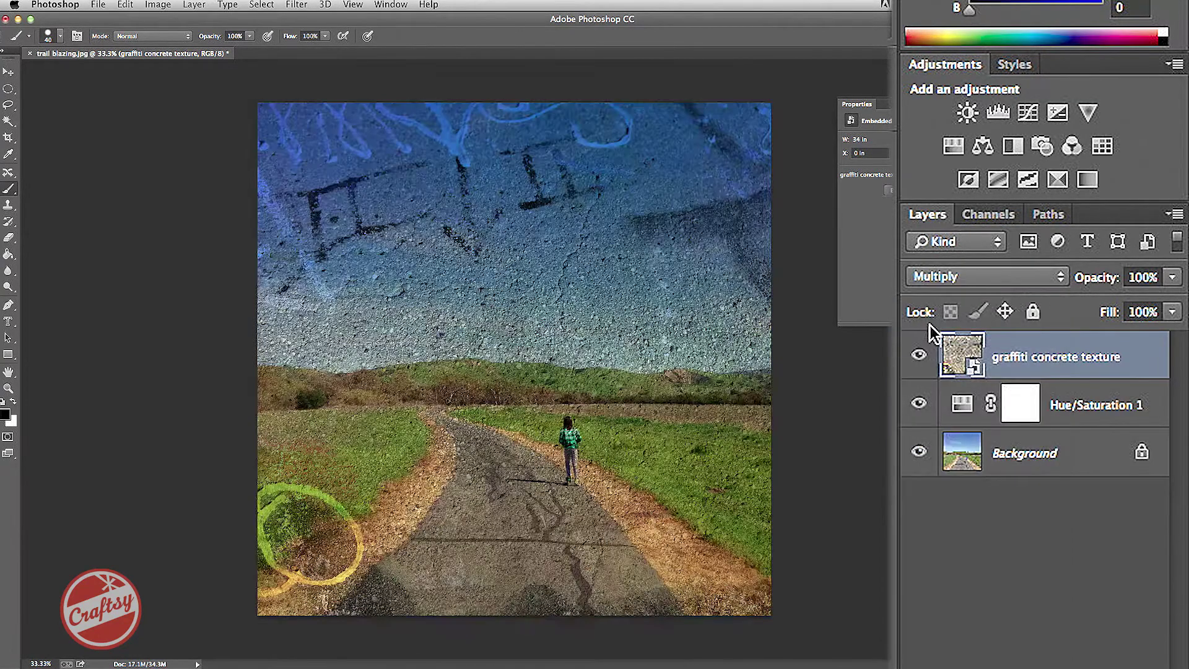
pyautogui.click(935, 276)
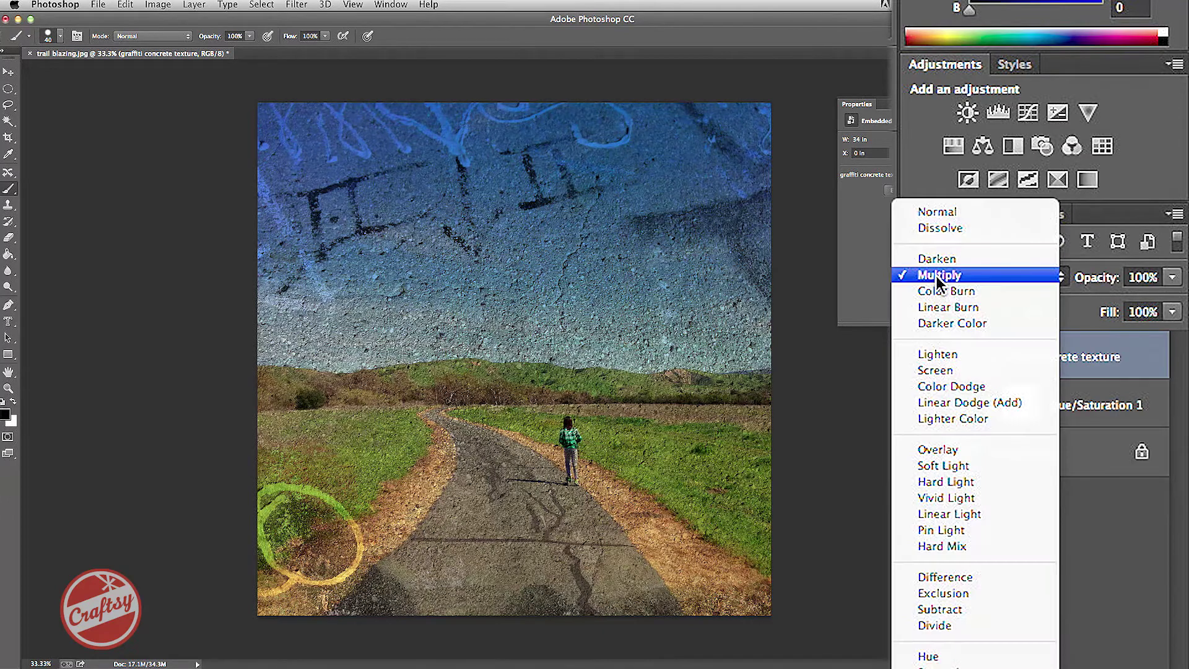
pyautogui.click(939, 347)
pyautogui.click(927, 280)
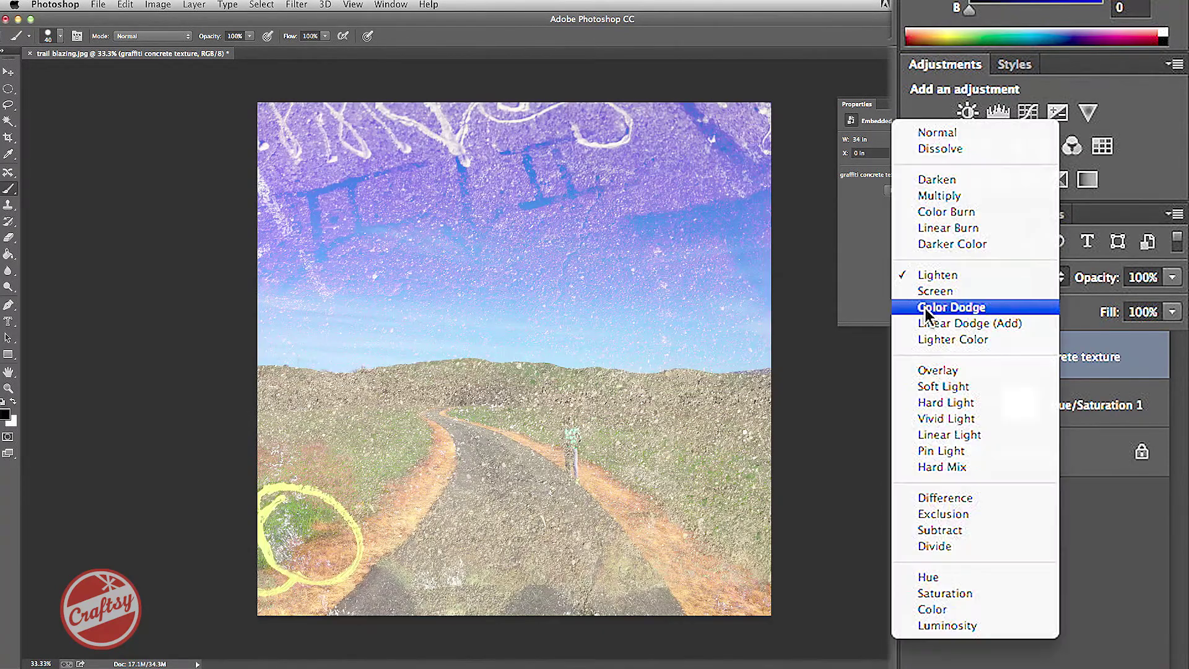
pyautogui.click(930, 369)
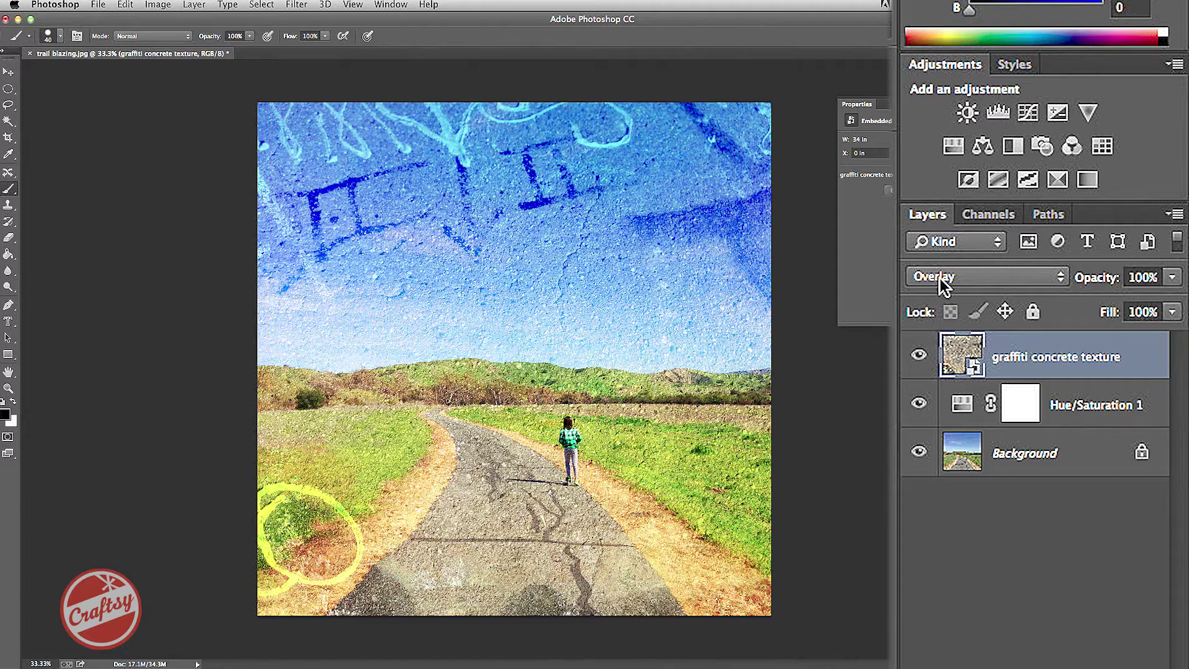
# - Try Luminosity, then return the texture to Multiply with Shift+Alt+M
pyautogui.click(940, 280)
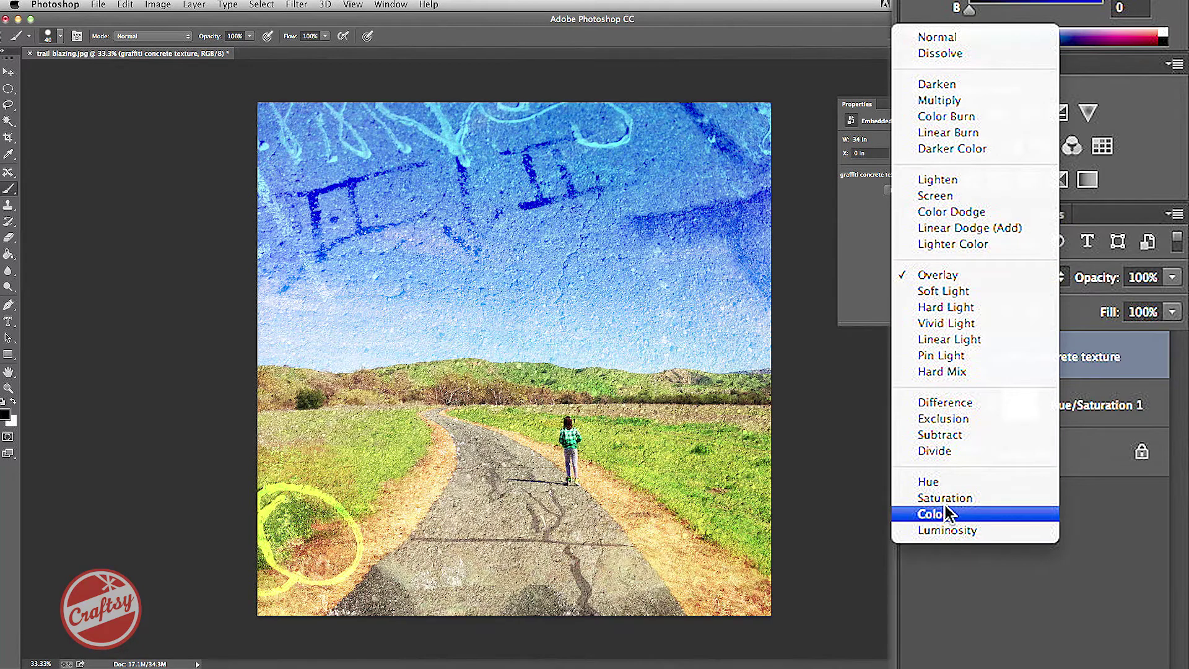
pyautogui.click(950, 529)
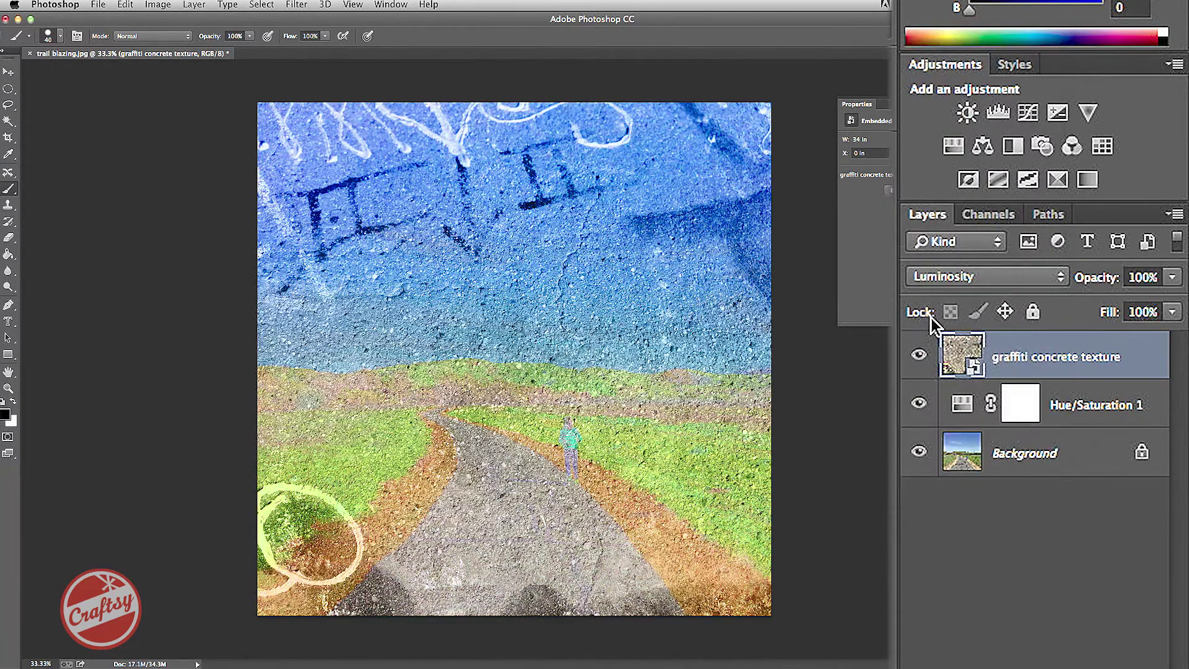
pyautogui.click(932, 280)
pyautogui.press('Escape')
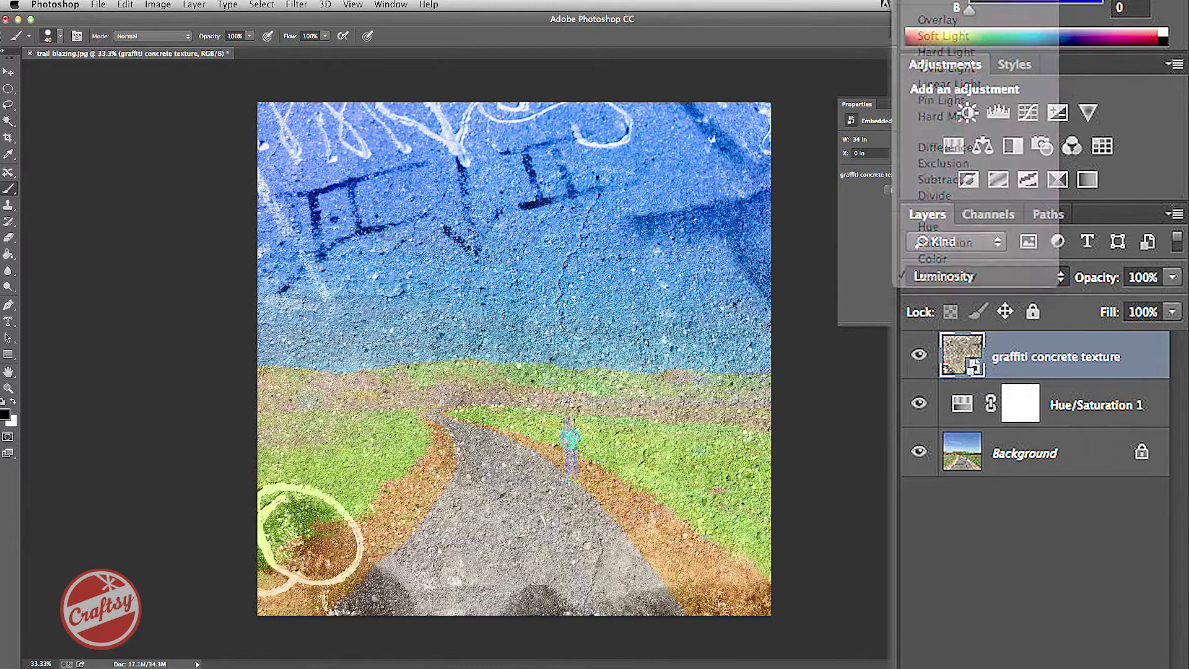
pyautogui.hotkey('shift', 'alt', 'm')
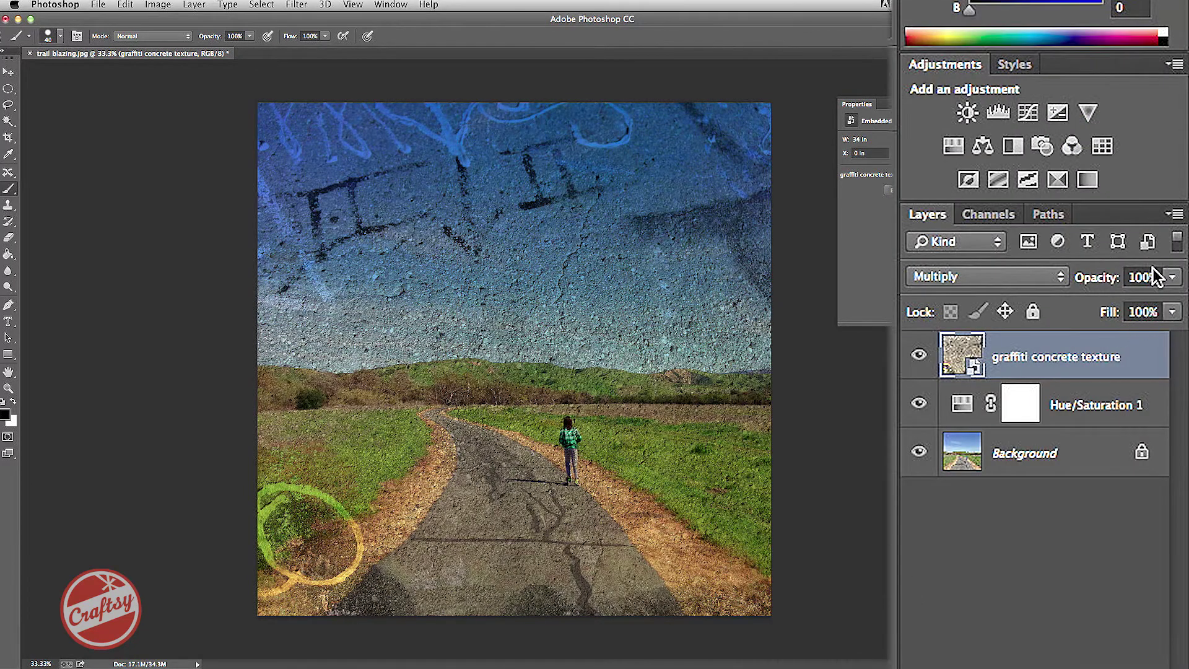
# - Lower the Multiply graffiti texture layer's opacity to 64%
pyautogui.click(1171, 277)
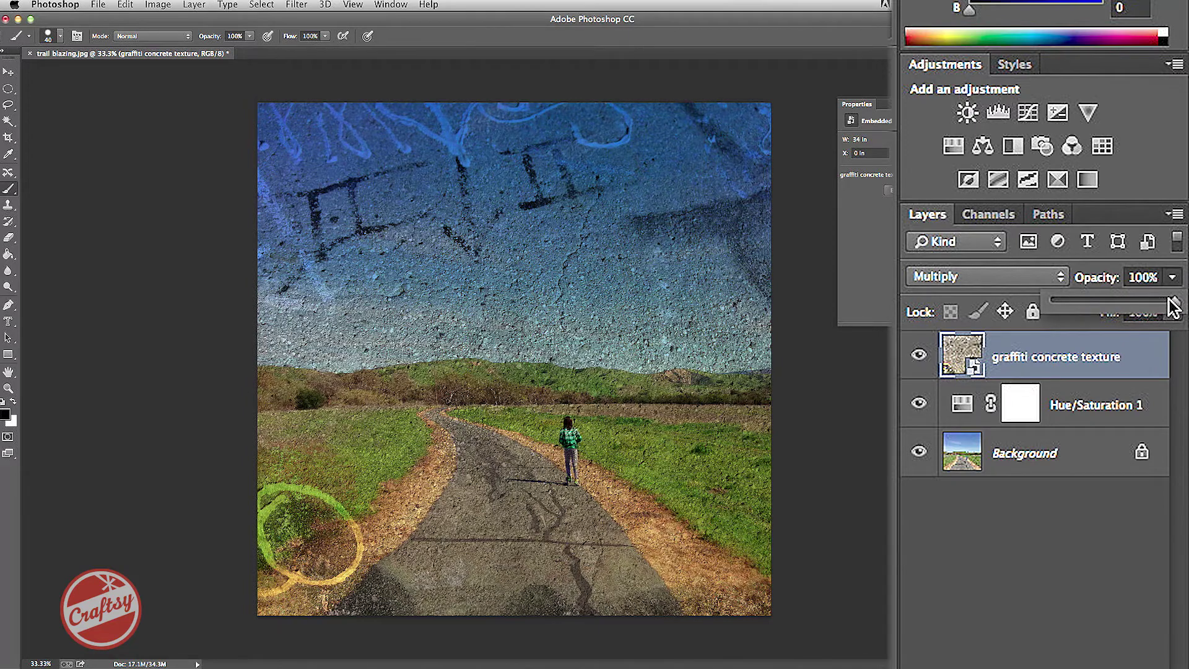
pyautogui.moveTo(1173, 306); pyautogui.dragTo(1146, 308)
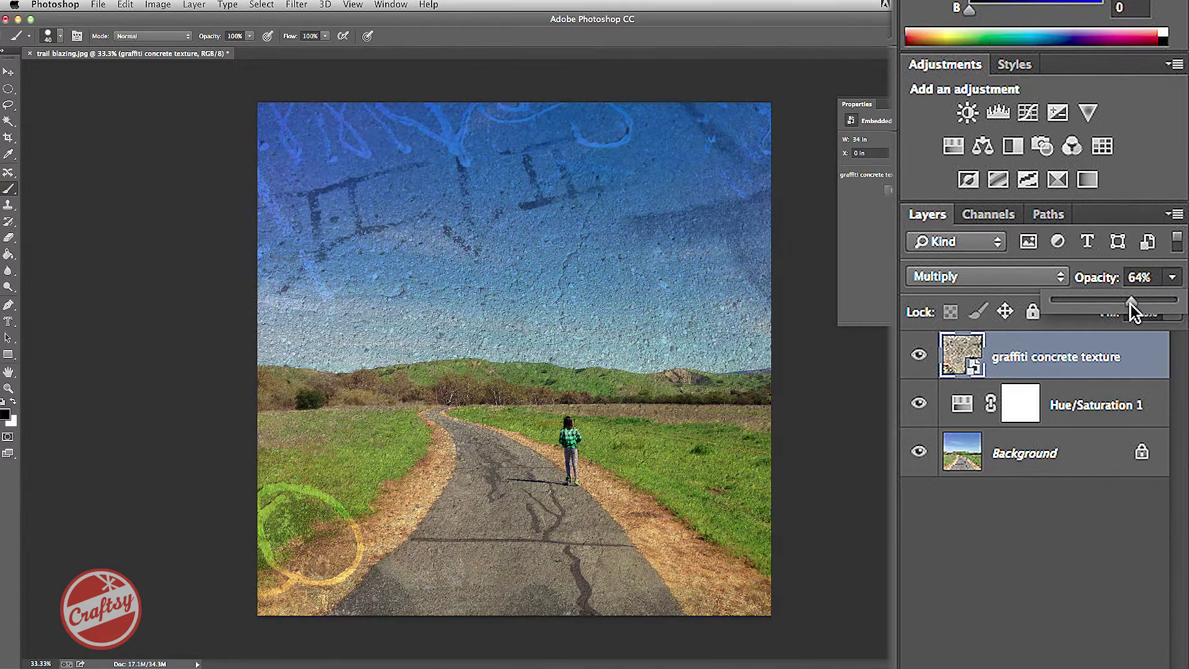
pyautogui.moveTo(1119, 306); pyautogui.dragTo(1124, 309)
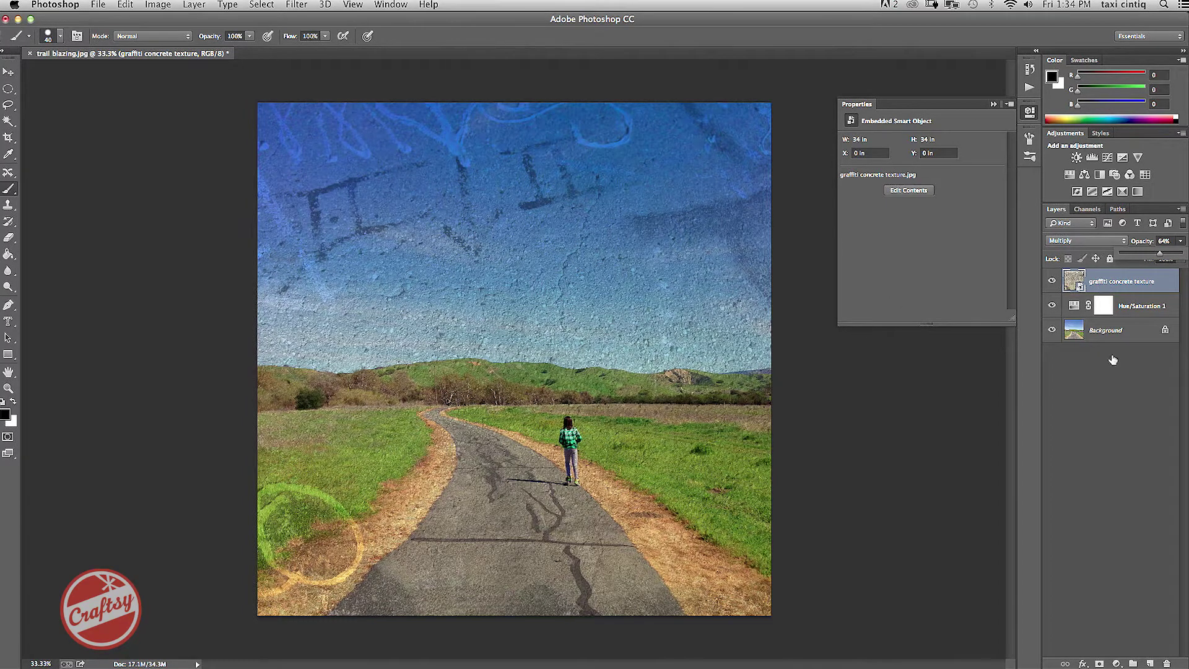
# - Add a white layer mask to the texture, set foreground to black, and select the Gradient tool
pyautogui.click(1100, 663)
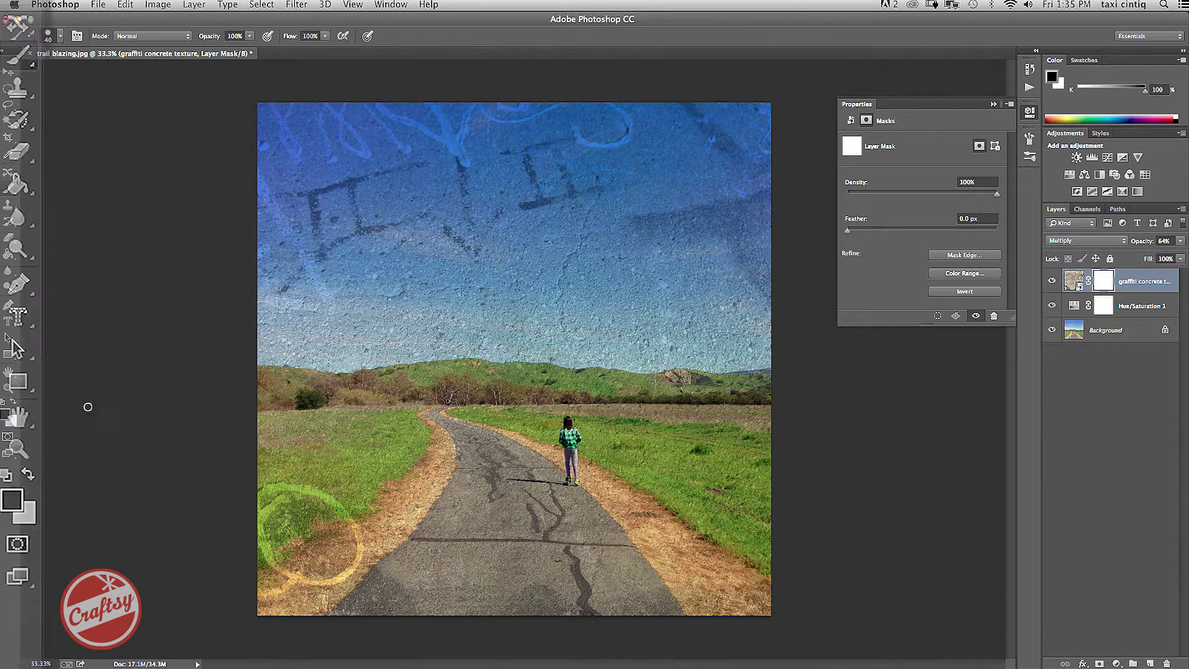
pyautogui.click(12, 500)
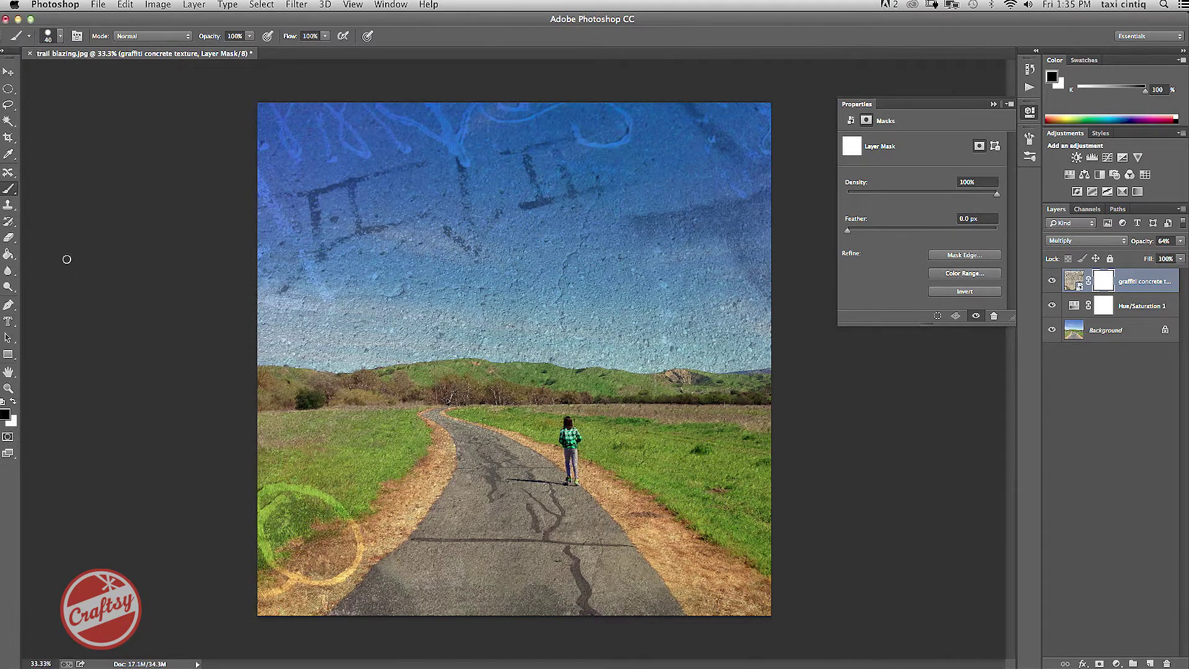
pyautogui.click(9, 253)
pyautogui.click(10, 255)
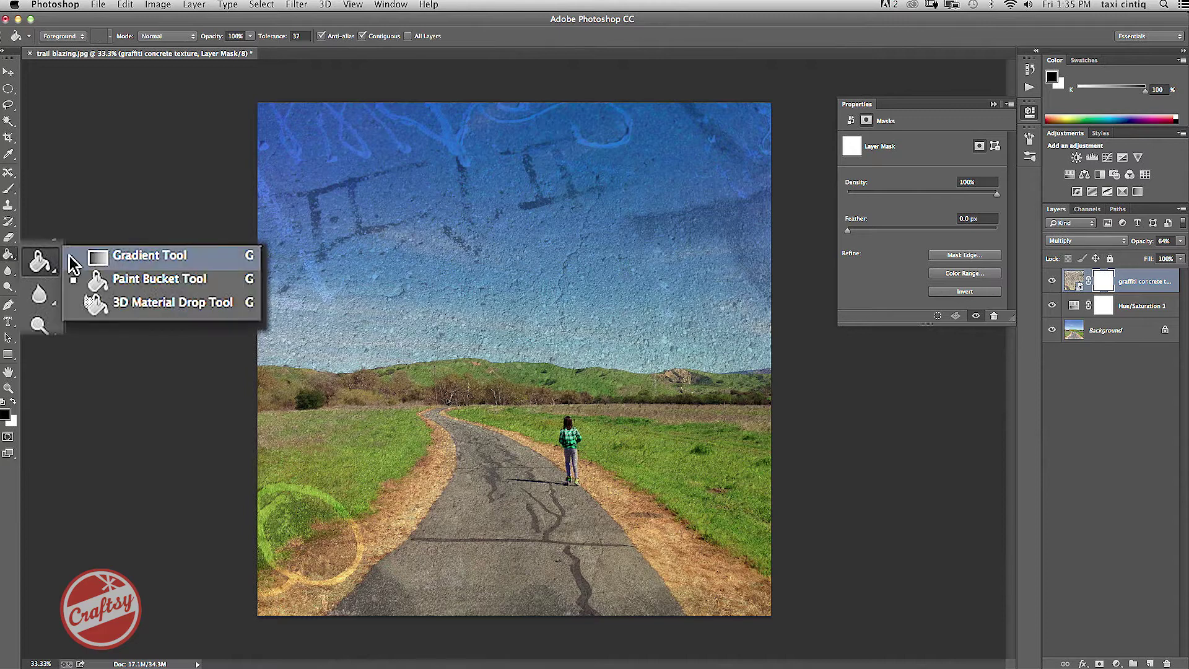
pyautogui.click(77, 254)
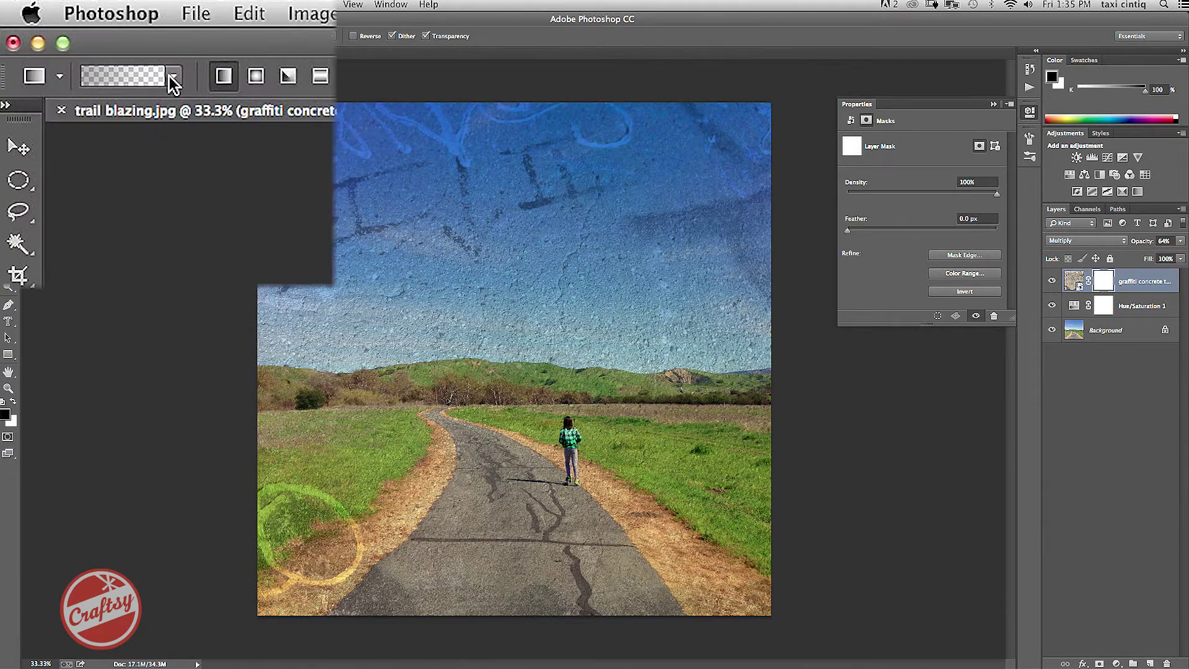
# - Choose the Foreground to Transparent gradient preset
pyautogui.click(86, 36)
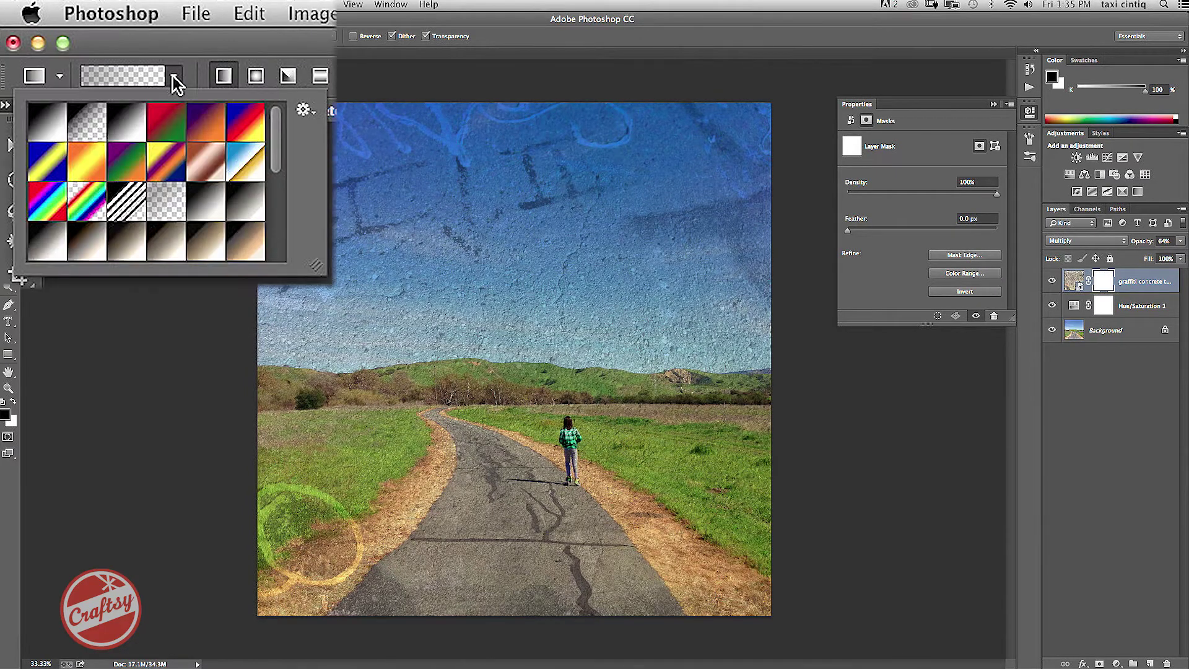
pyautogui.click(88, 123)
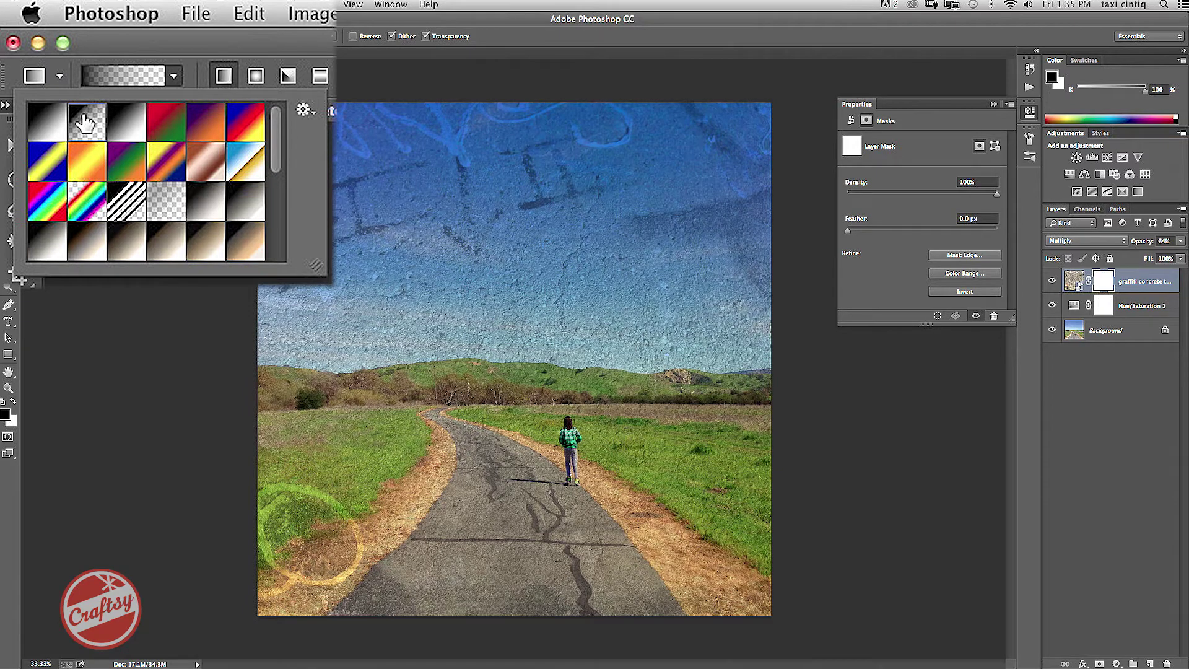
pyautogui.click(130, 178)
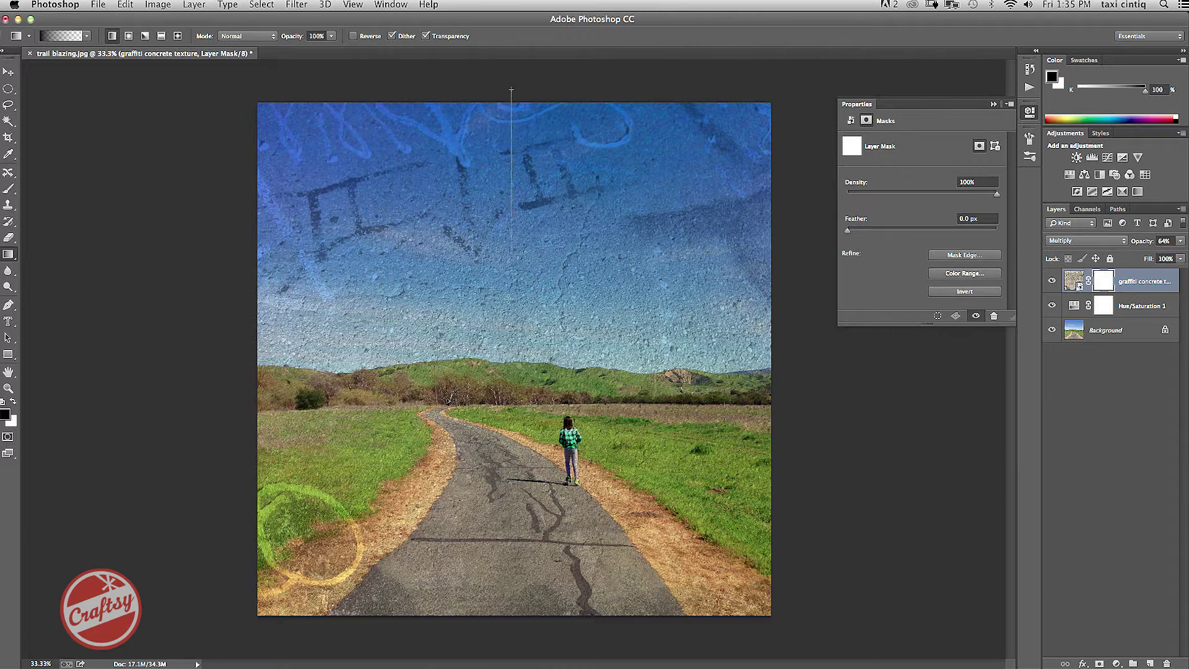
# - Draw a mask gradient from the road up to the horizon, redoing the first attempt
pyautogui.moveTo(508, 299); pyautogui.dragTo(522, 565)
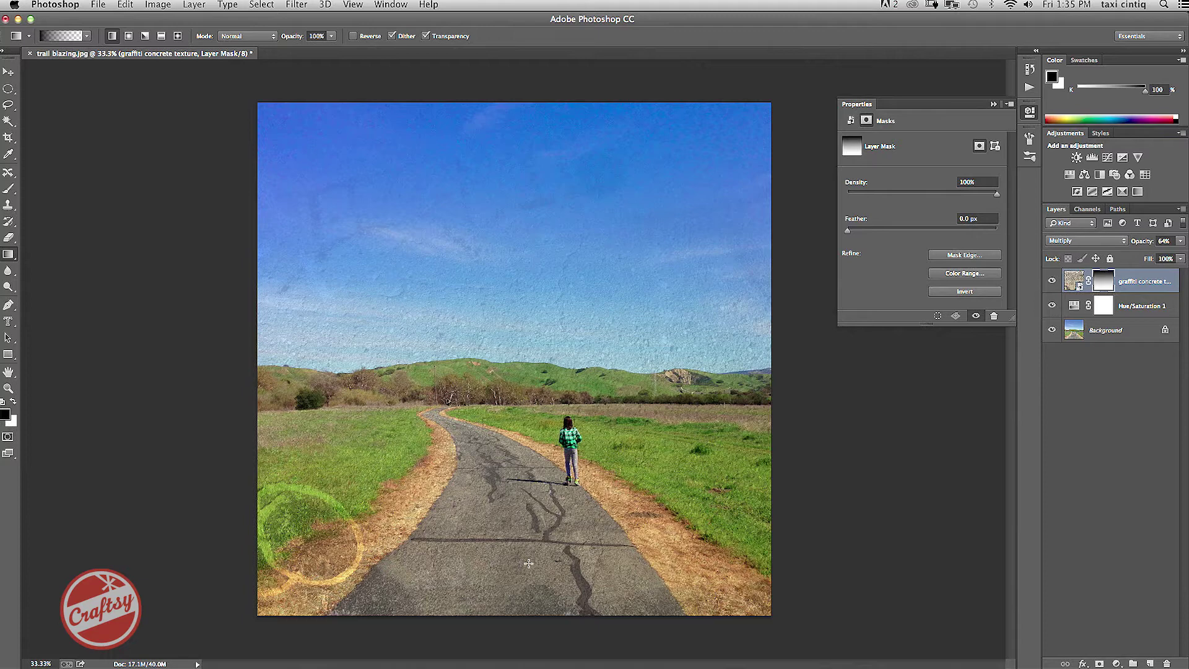
pyautogui.press('super+z')
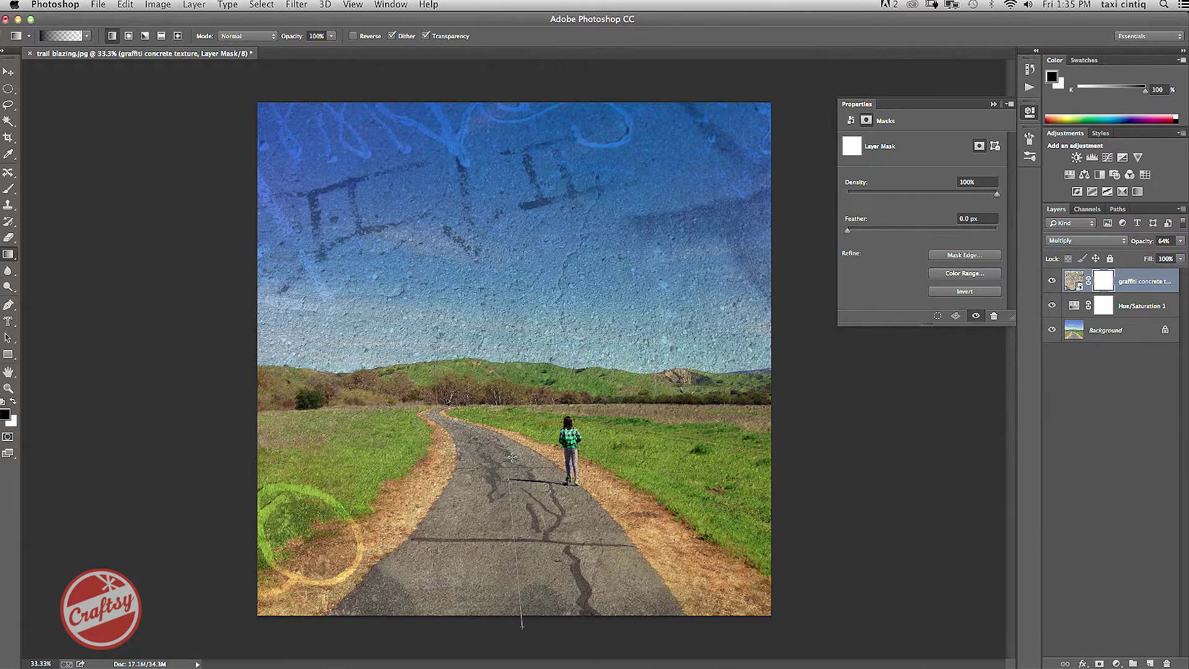
pyautogui.moveTo(513, 457); pyautogui.dragTo(525, 367)
pyautogui.moveTo(526, 251); pyautogui.dragTo(514, 358)
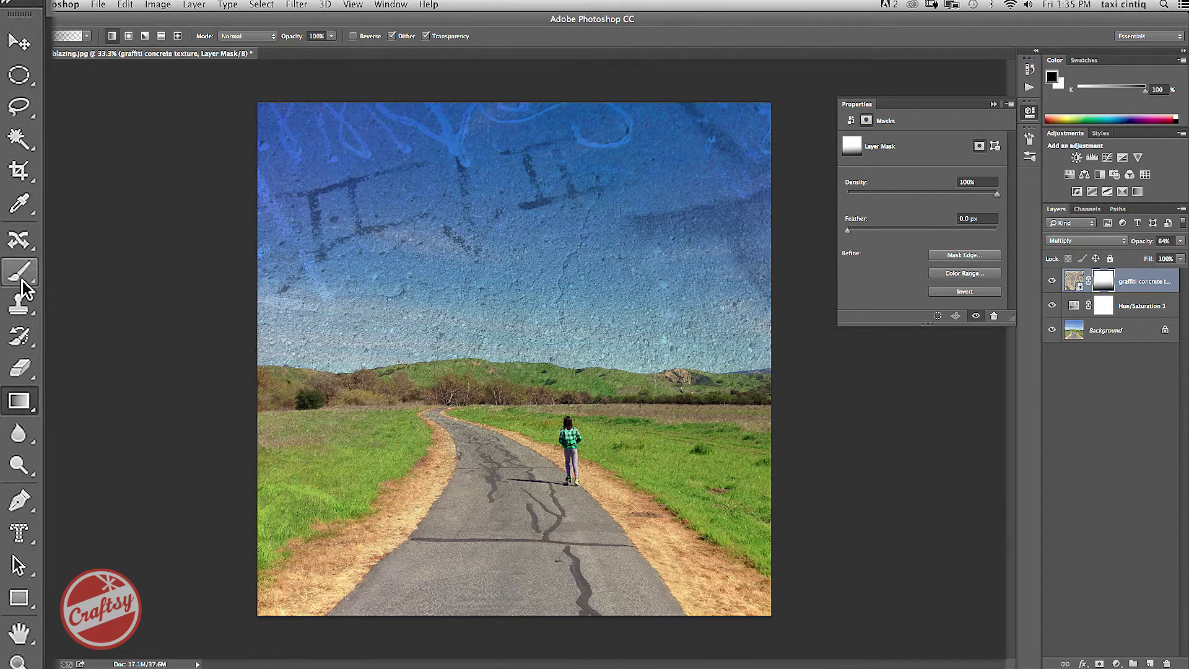
# - Set the Brush tool size to 85 px
pyautogui.click(9, 190)
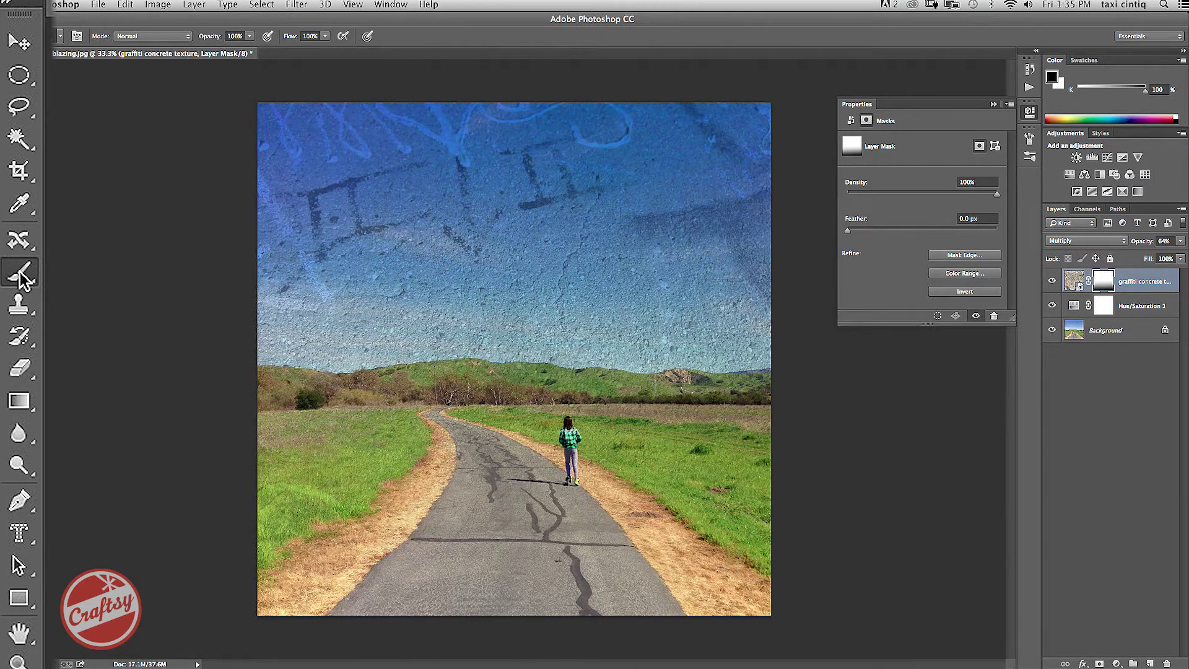
pyautogui.click(61, 39)
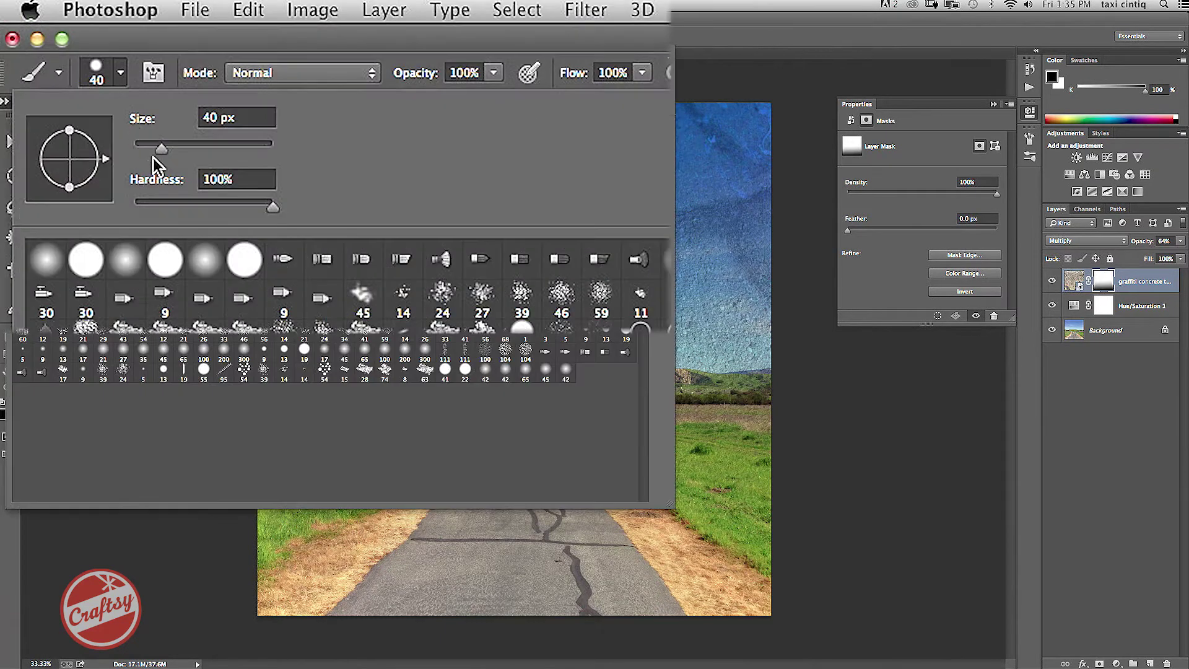
pyautogui.moveTo(77, 74); pyautogui.dragTo(95, 75)
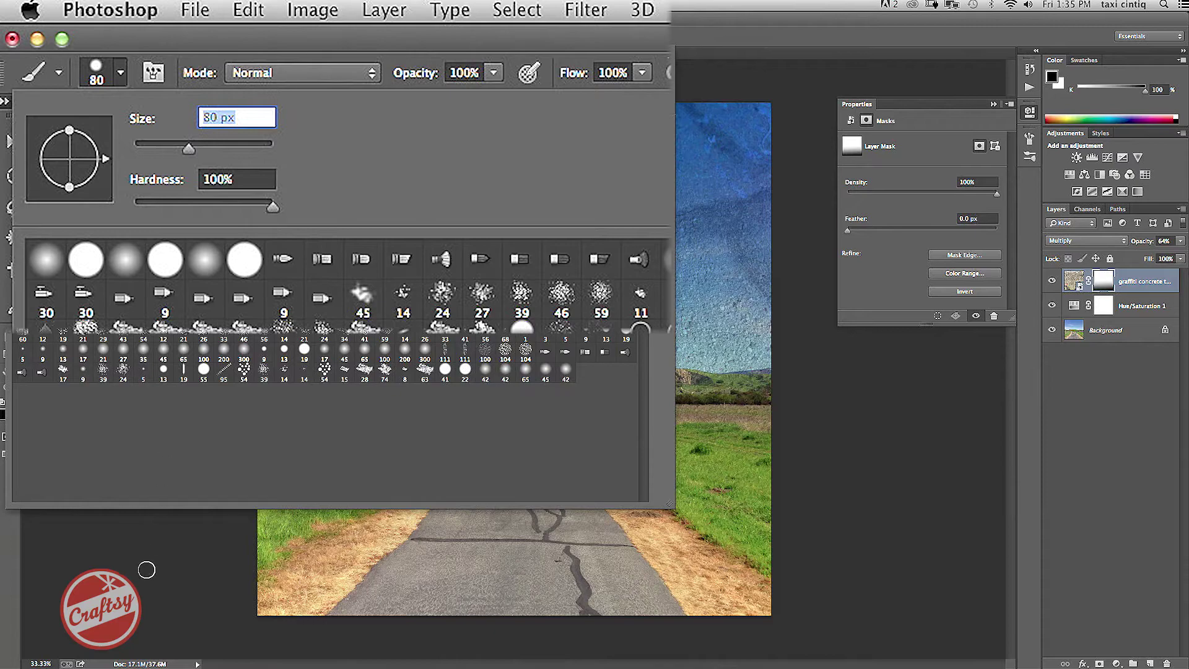
pyautogui.moveTo(189, 151); pyautogui.dragTo(192, 151)
# - Paint black on the mask to remove the texture from the hills, then add a new layer
pyautogui.click(162, 530)
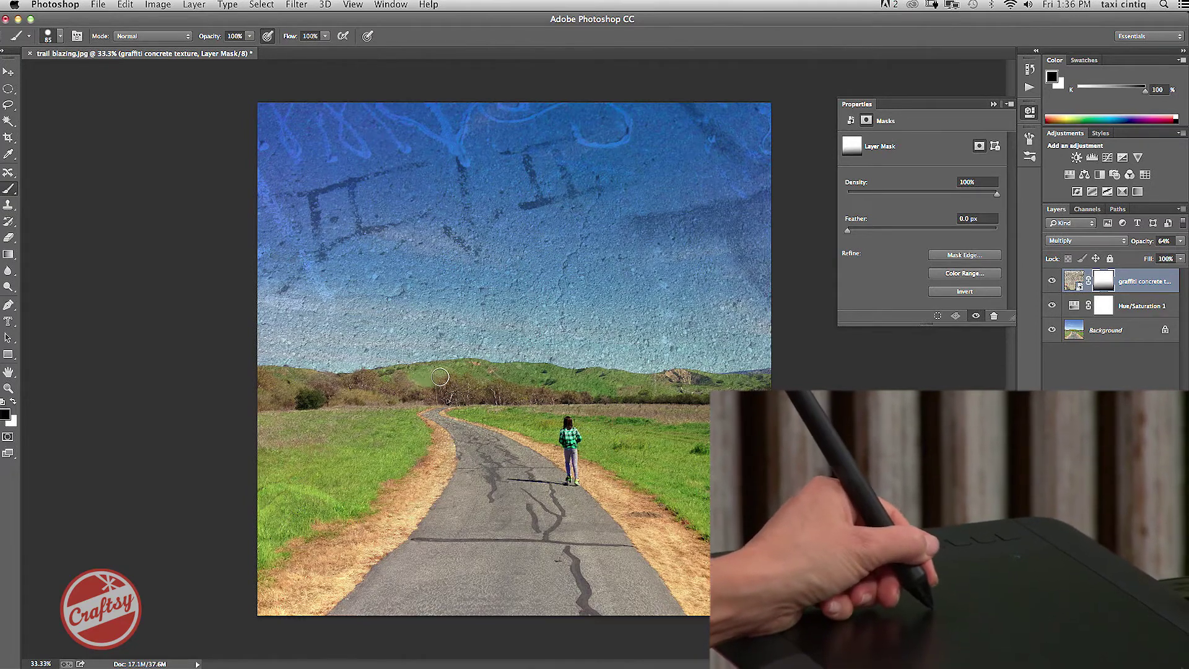
pyautogui.moveTo(461, 372); pyautogui.dragTo(696, 388)
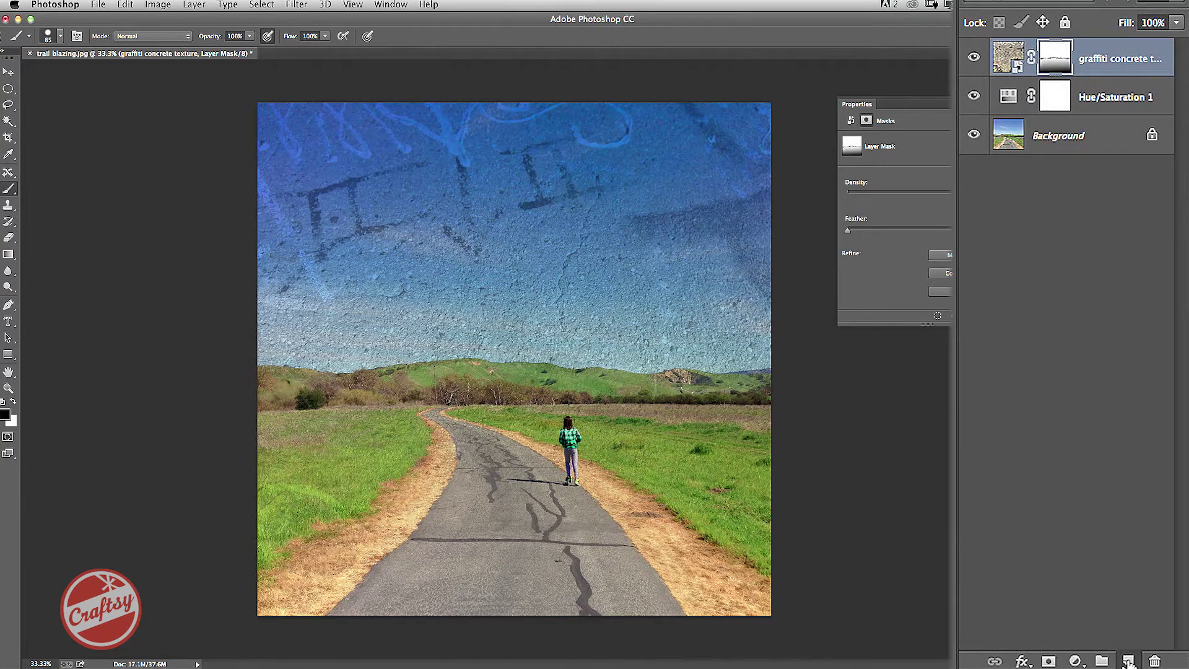
pyautogui.click(1150, 663)
# - Rename the new layer to 'sun'
pyautogui.doubleClick(1048, 58)
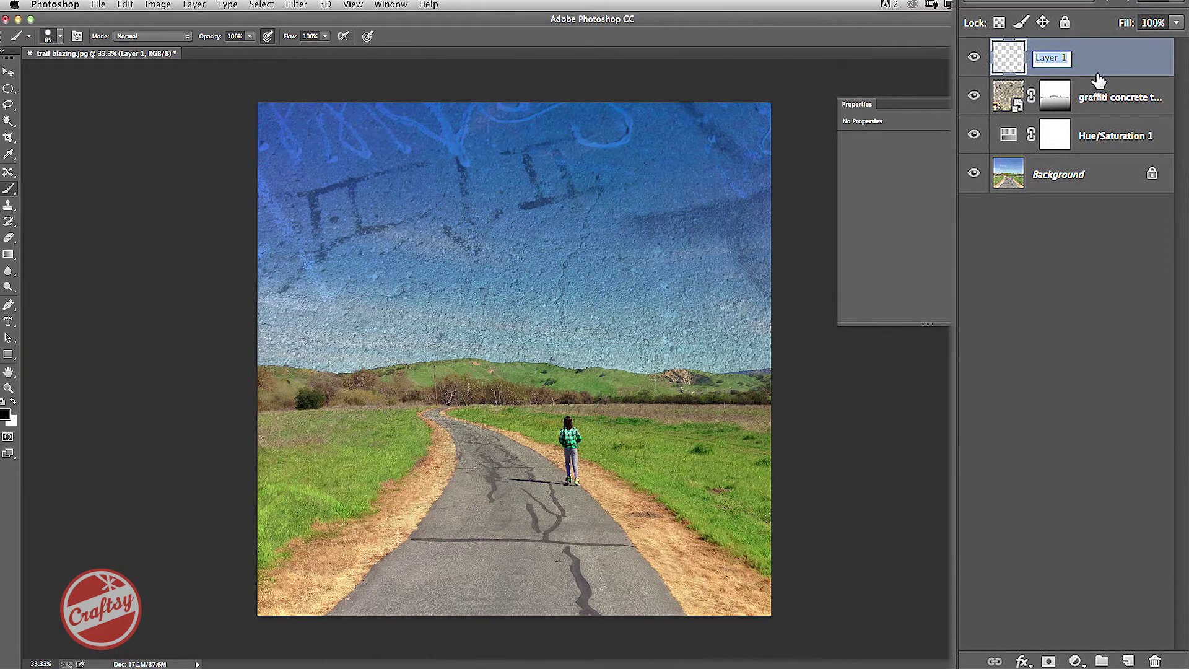
pyautogui.write('sun')
pyautogui.press('Return')
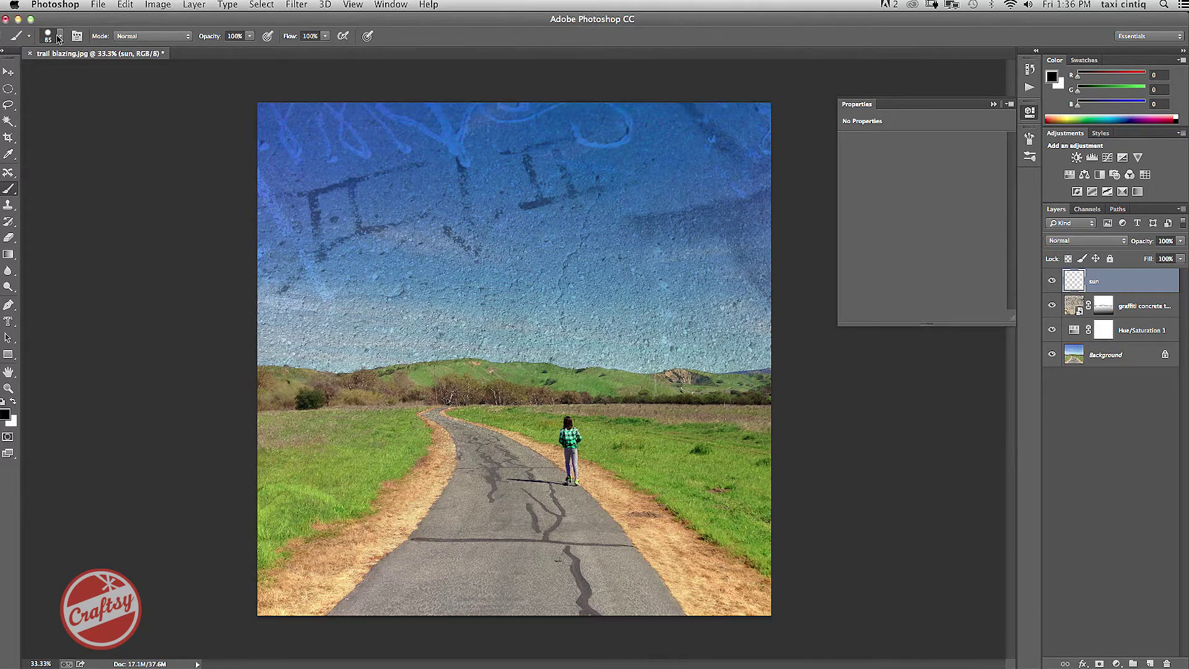
# - Shrink the brush to 15 px and bring up the foreground Color Picker
pyautogui.click(60, 36)
pyautogui.moveTo(86, 74); pyautogui.dragTo(75, 79)
pyautogui.moveTo(141, 154); pyautogui.dragTo(132, 155)
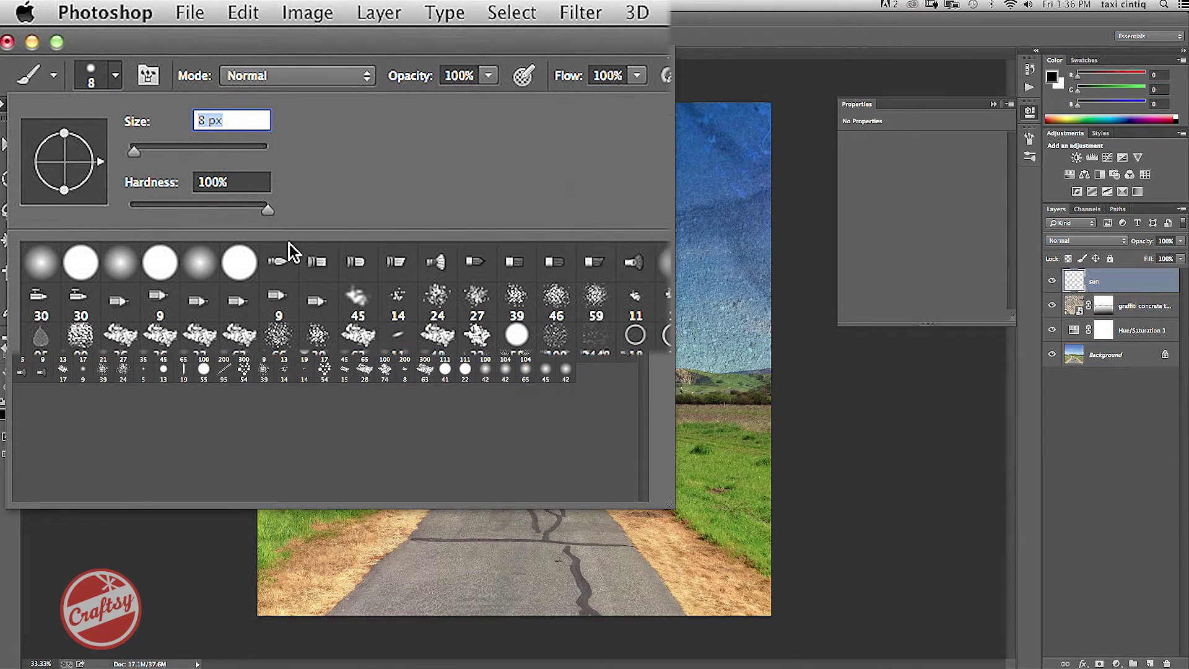
pyautogui.click(136, 543)
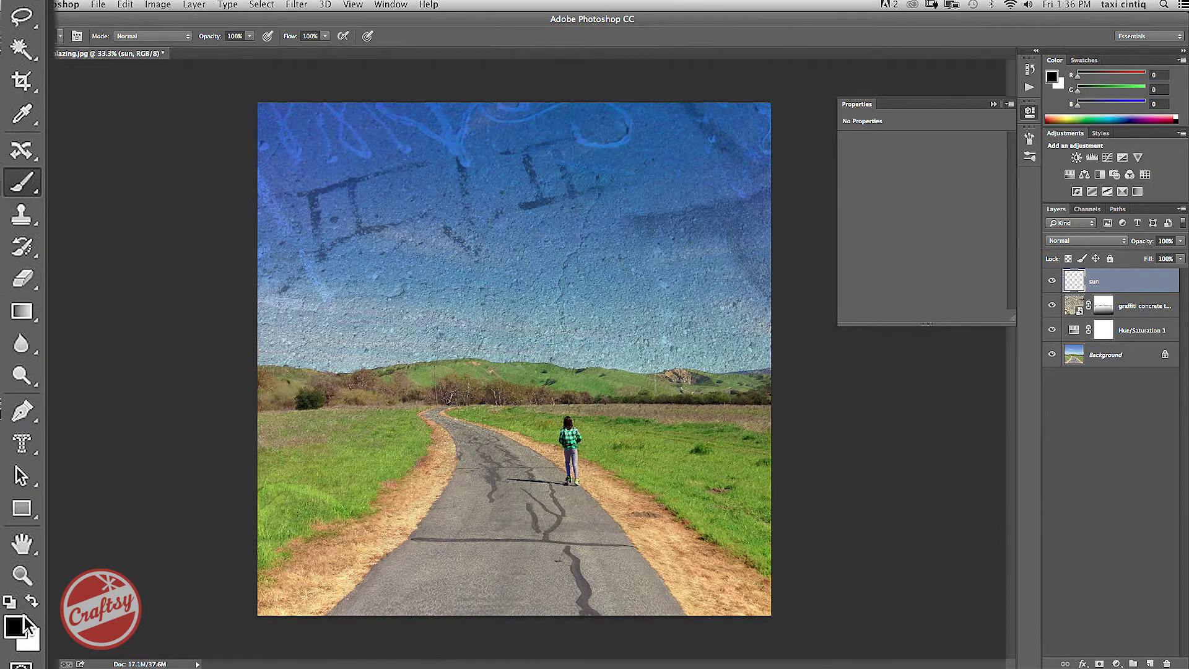
pyautogui.click(5, 413)
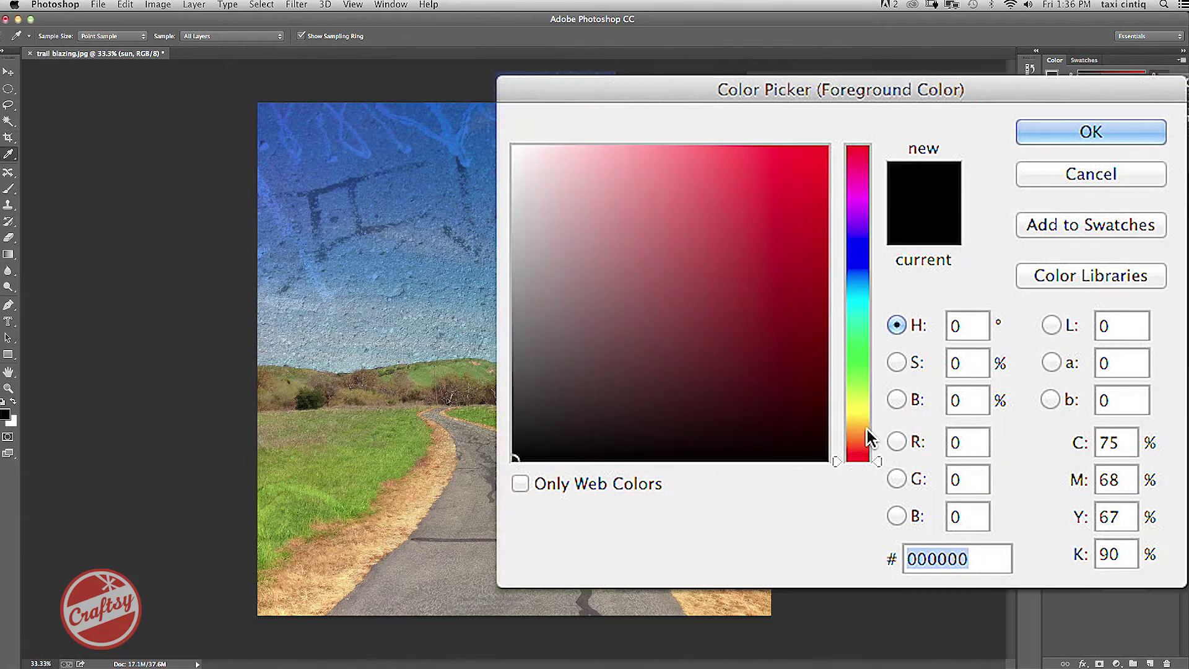
# - Set the foreground colour to yellow ecd21f and return to the Brush tool
pyautogui.moveTo(895, 397); pyautogui.dragTo(857, 417)
pyautogui.moveTo(803, 189); pyautogui.dragTo(785, 169)
pyautogui.click(1053, 138)
pyautogui.press('b')
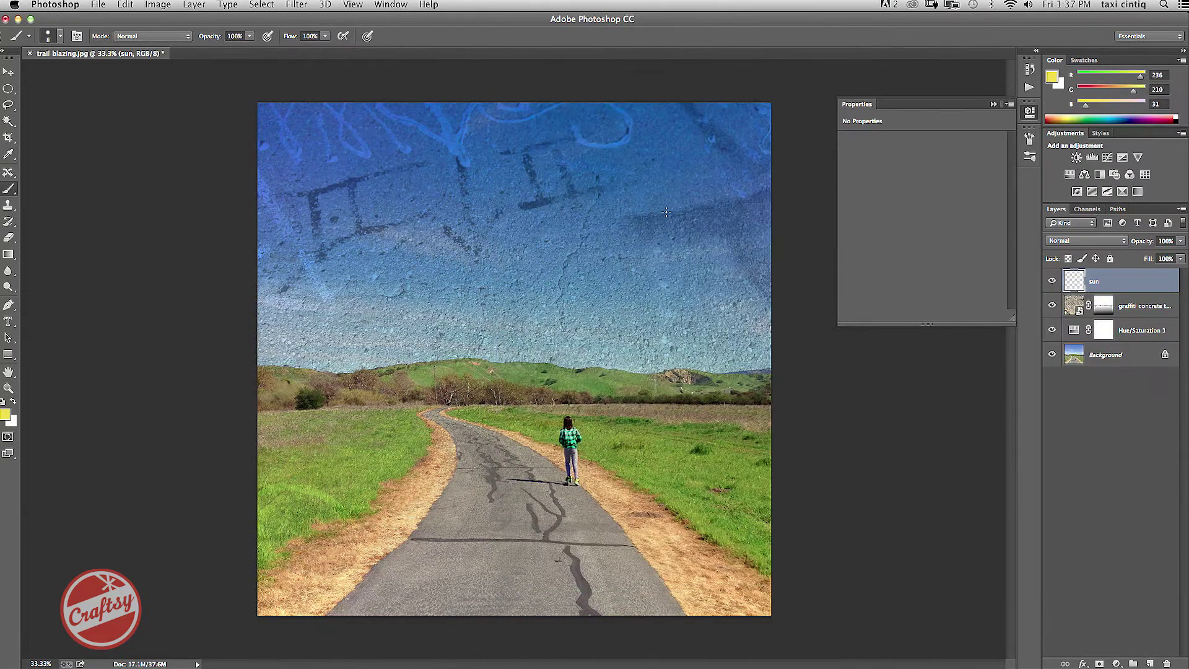
# - Paint a yellow spiral sun with wavy rays around it in the upper-right sky
pyautogui.moveTo(666, 218)
pyautogui.mouseDown()
pyautogui.moveTo(649, 198)
pyautogui.moveTo(647, 240)
pyautogui.moveTo(695, 226)
pyautogui.moveTo(675, 189)
pyautogui.moveTo(627, 210)
pyautogui.moveTo(640, 244)
pyautogui.moveTo(685, 249)
pyautogui.mouseUp()
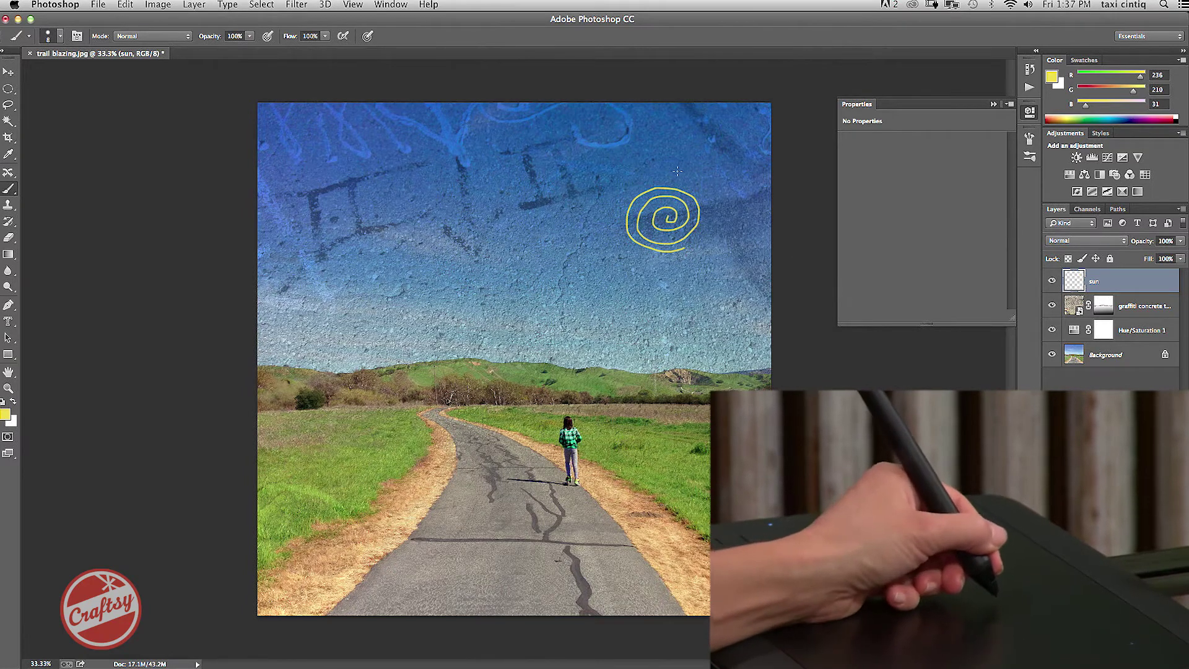
pyautogui.moveTo(681, 176); pyautogui.dragTo(716, 116)
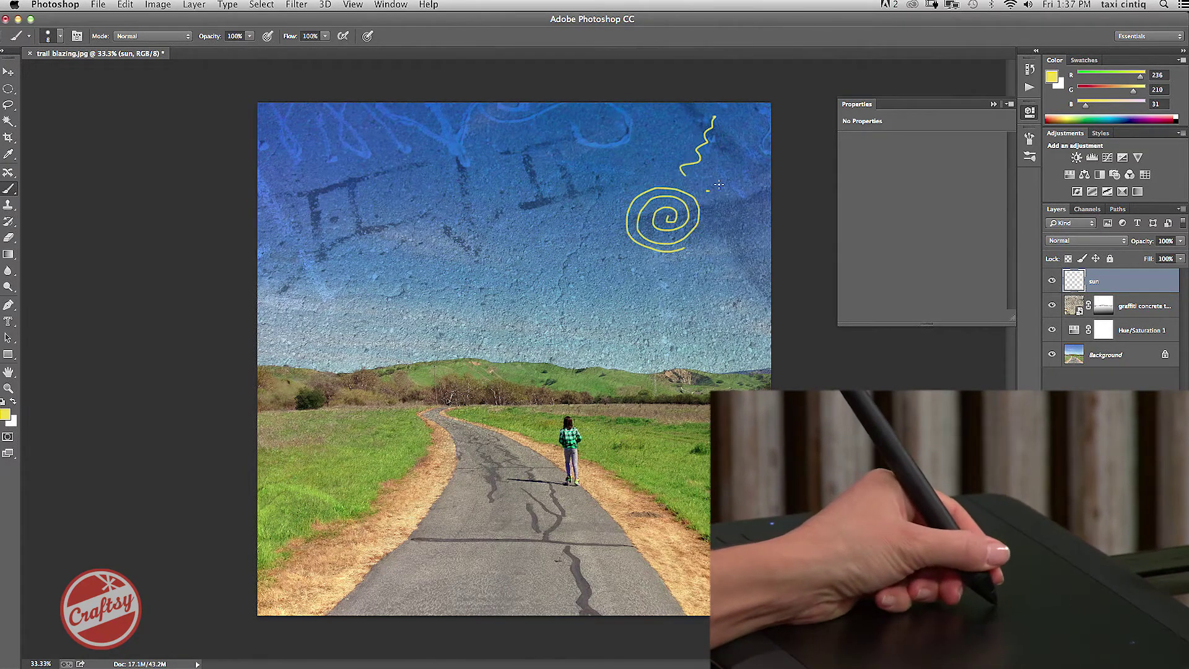
pyautogui.moveTo(707, 189); pyautogui.dragTo(754, 178)
pyautogui.moveTo(708, 238)
pyautogui.mouseDown()
pyautogui.moveTo(751, 246)
pyautogui.moveTo(705, 268)
pyautogui.moveTo(719, 303)
pyautogui.mouseUp()
pyautogui.moveTo(670, 271); pyautogui.dragTo(675, 313)
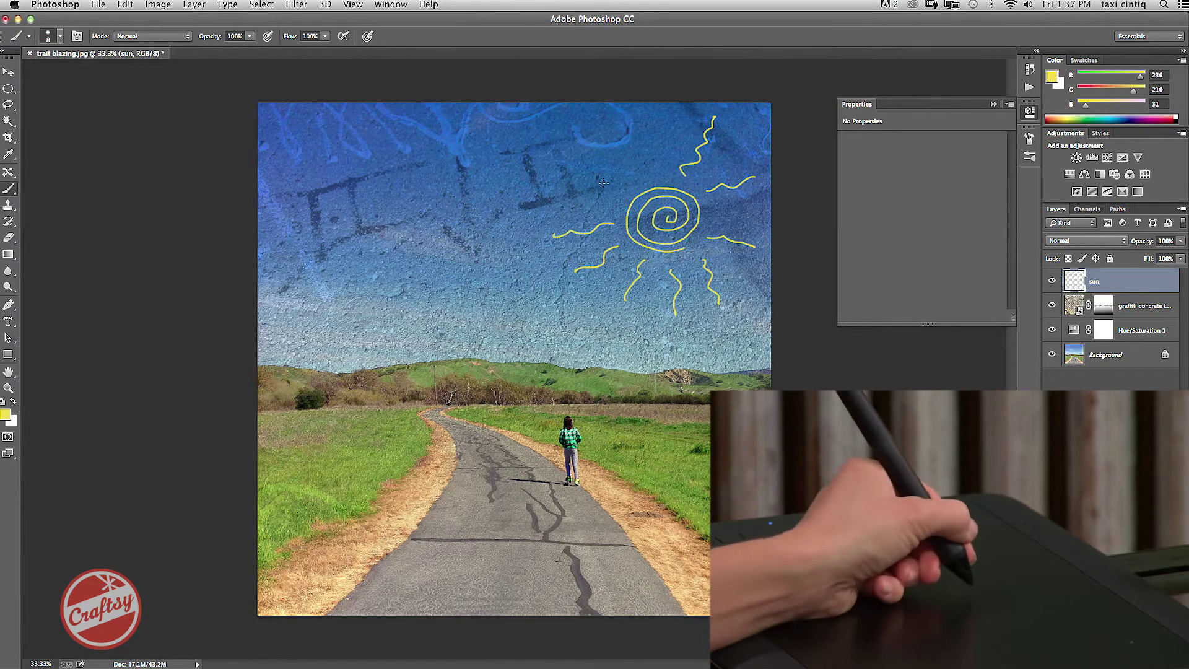
pyautogui.moveTo(555, 199); pyautogui.dragTo(549, 198)
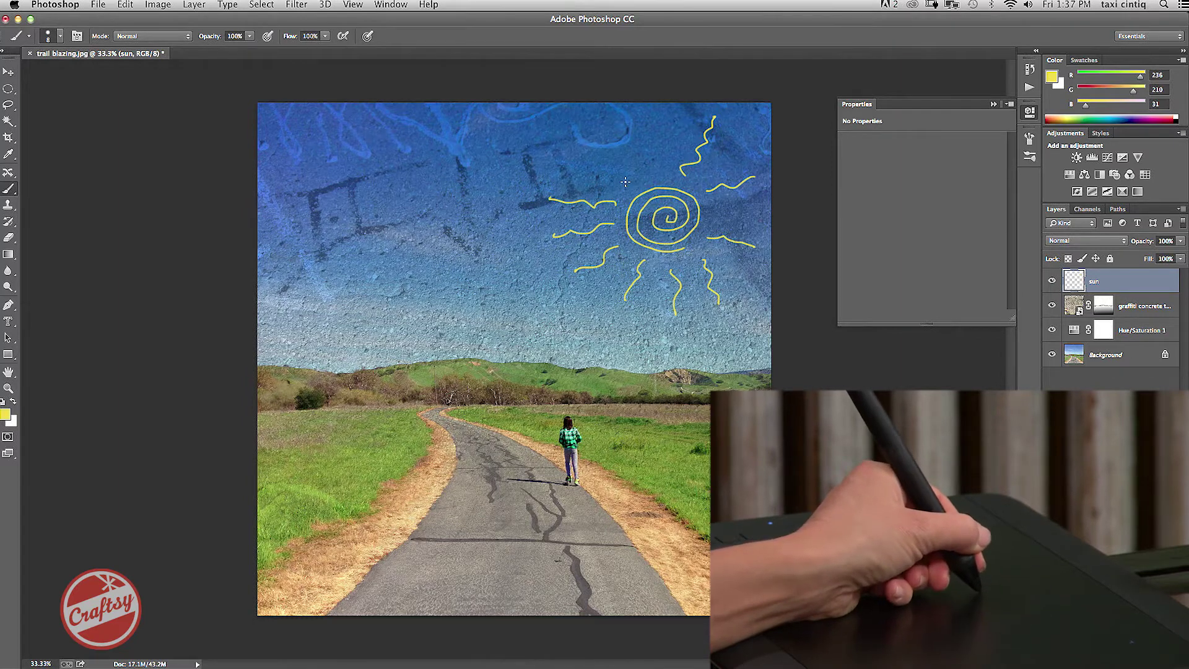
pyautogui.moveTo(640, 165); pyautogui.dragTo(652, 173)
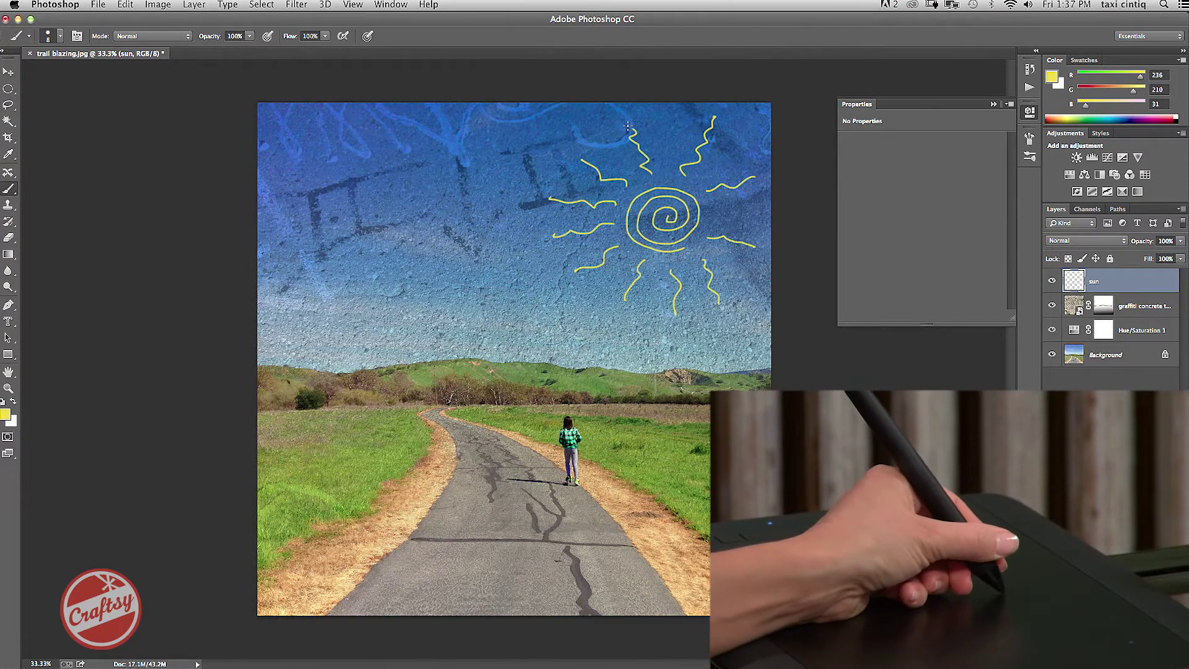
pyautogui.moveTo(709, 214); pyautogui.dragTo(766, 217)
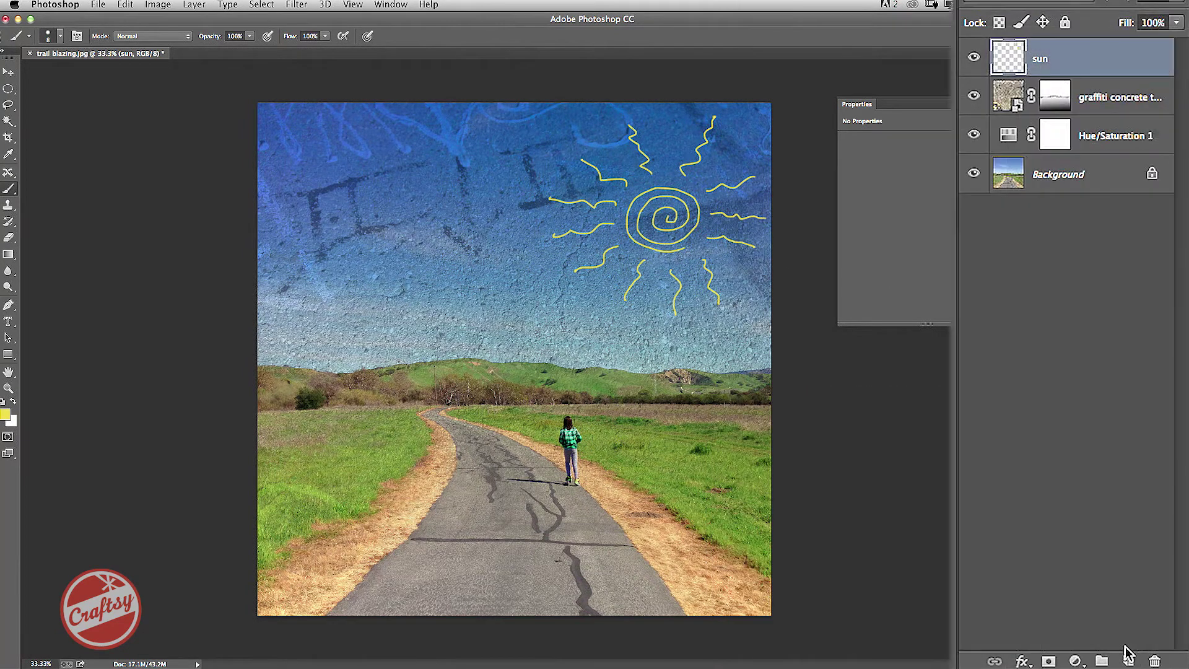
# - Add a new layer above sun and name it 'glow'
pyautogui.click(1150, 664)
pyautogui.doubleClick(1046, 59)
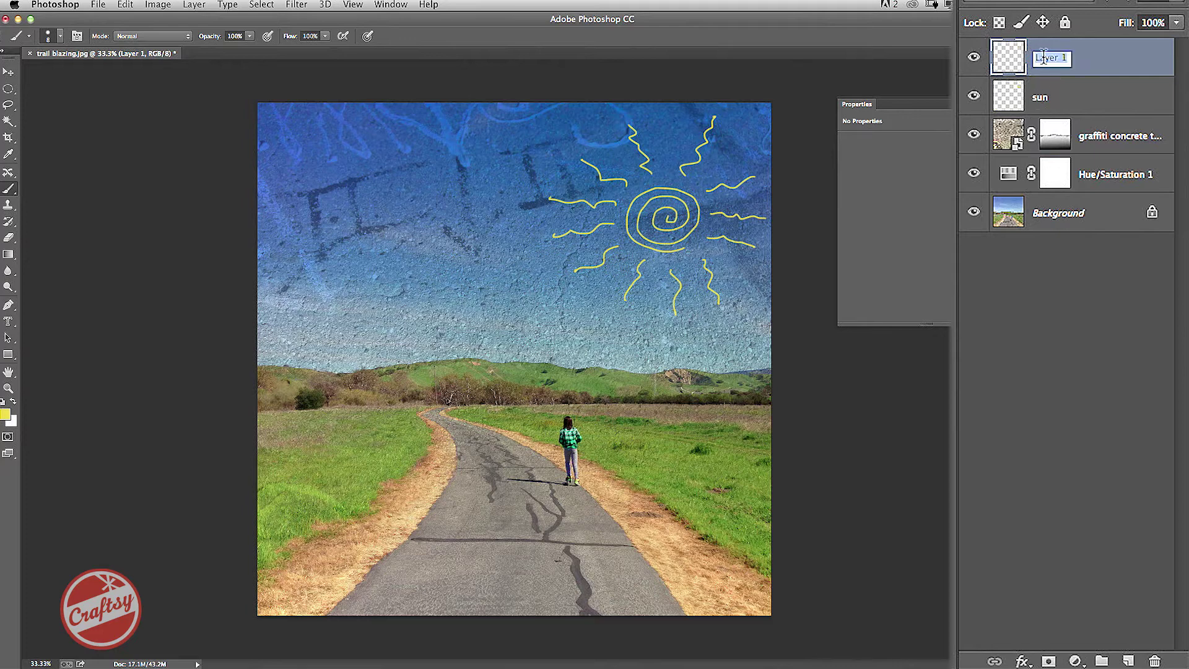
pyautogui.write('glow')
pyautogui.press('Return')
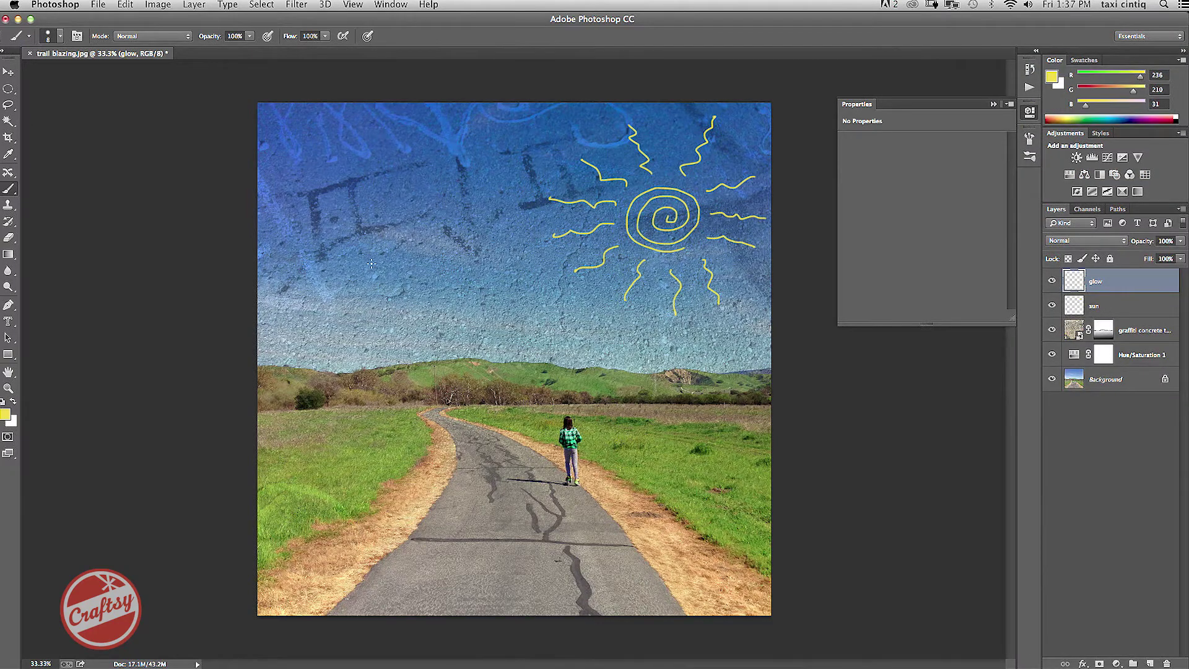
# - Set a 0% hardness, 300 px brush and paint a soft yellow glow over the sun's centre
pyautogui.click(59, 35)
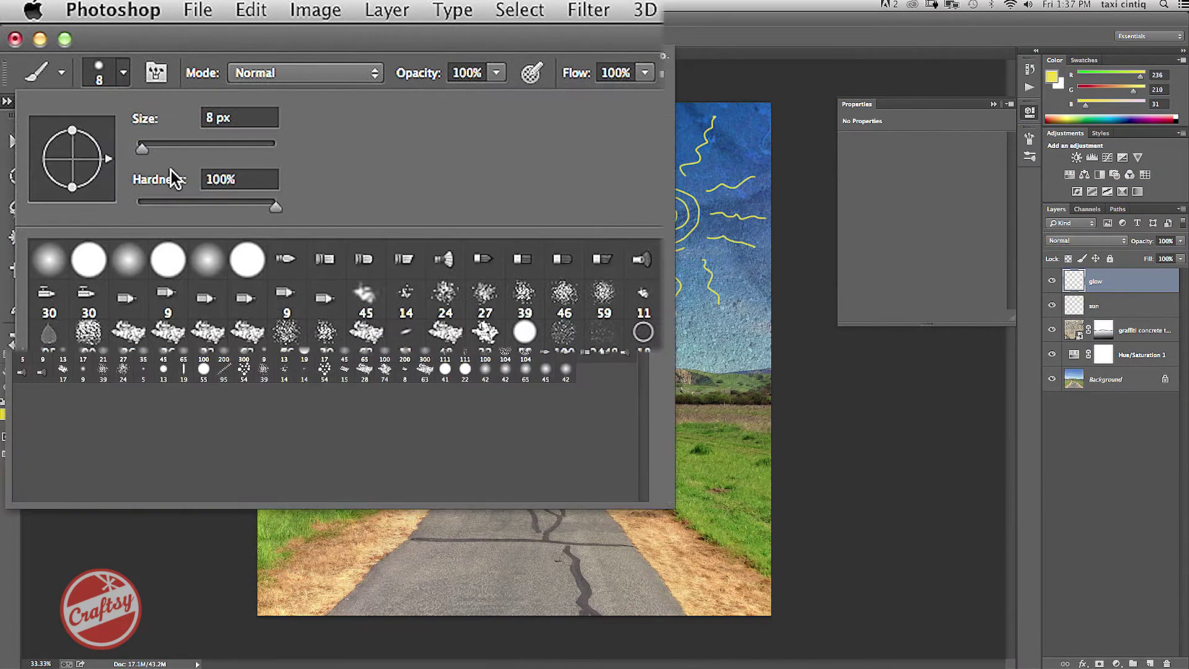
pyautogui.moveTo(276, 210); pyautogui.dragTo(132, 212)
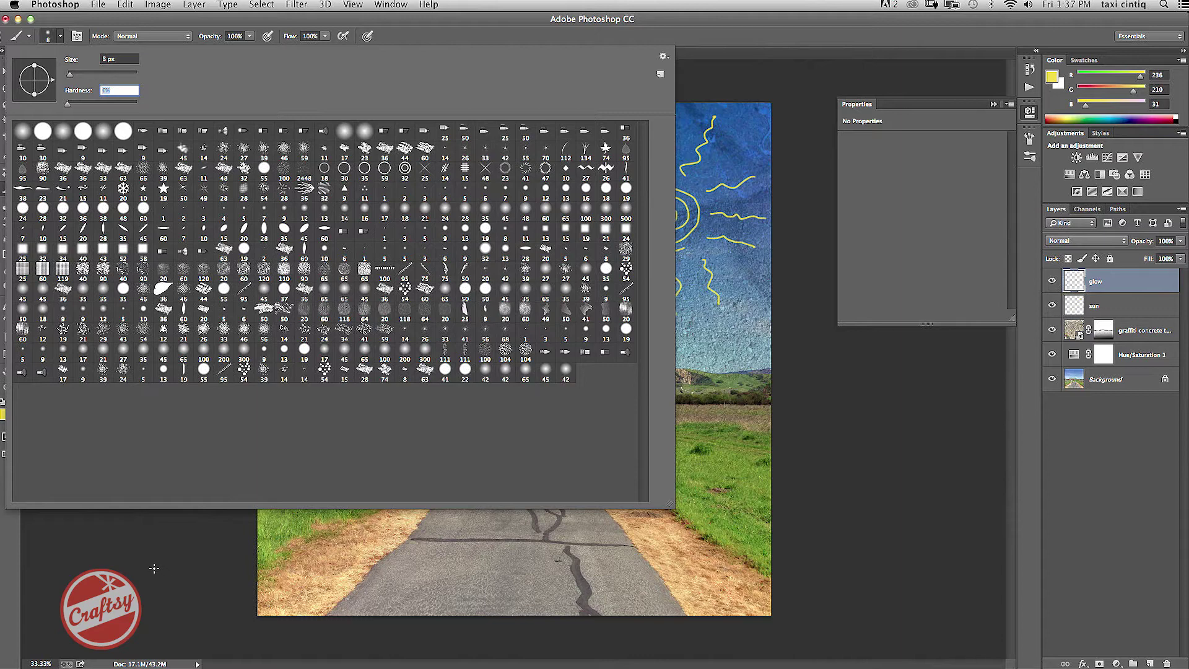
pyautogui.click(154, 568)
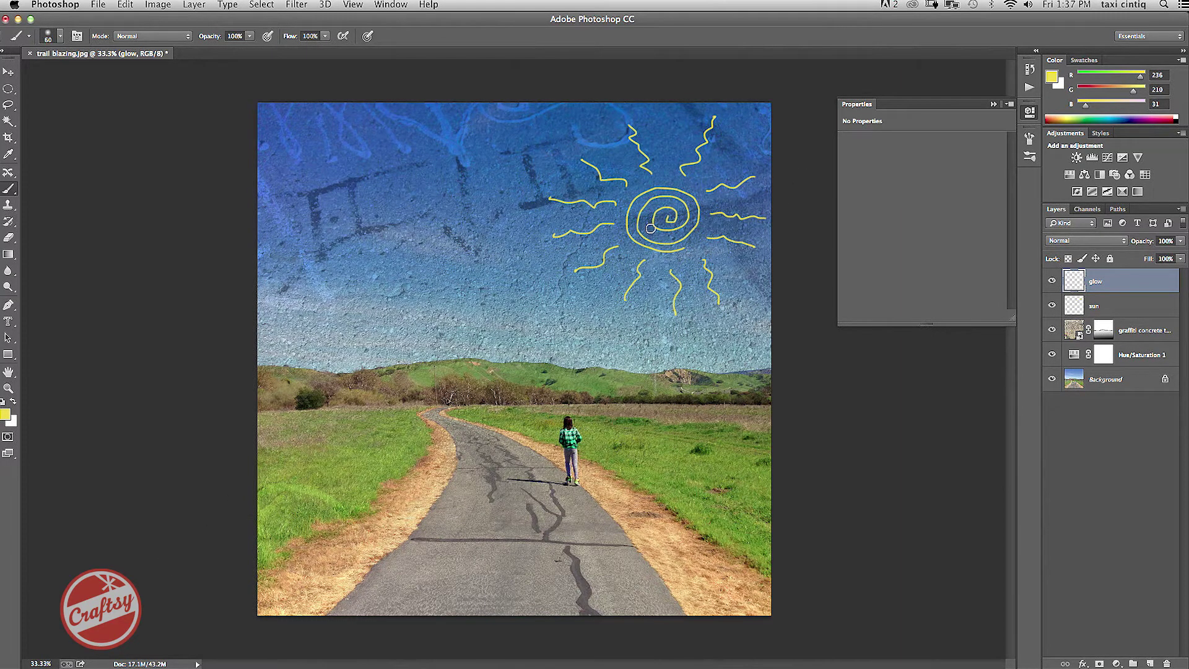
pyautogui.press(']')
pyautogui.press(']')
pyautogui.press(']')
pyautogui.press(']')
pyautogui.moveTo(664, 218); pyautogui.dragTo(675, 243)
pyautogui.hotkey('ctrl', 'z')
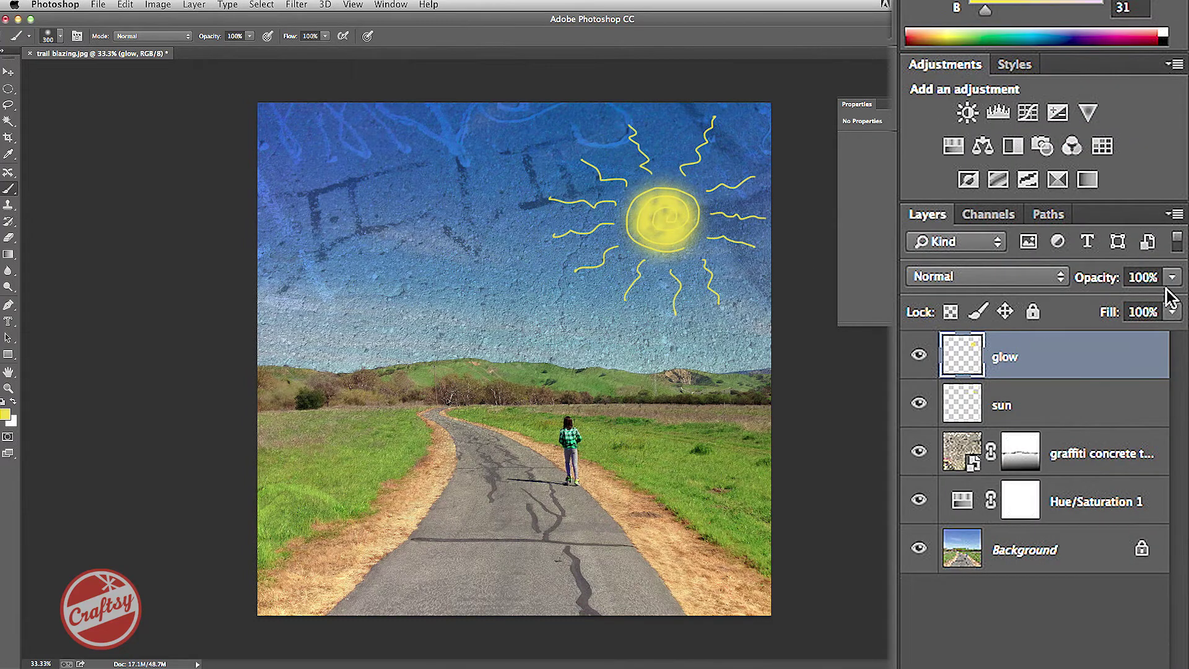
# - Reduce the glow layer's opacity to about 61%, then deselect it
pyautogui.click(1180, 241)
pyautogui.moveTo(1175, 251); pyautogui.dragTo(1158, 251)
pyautogui.moveTo(1128, 296); pyautogui.dragTo(1124, 296)
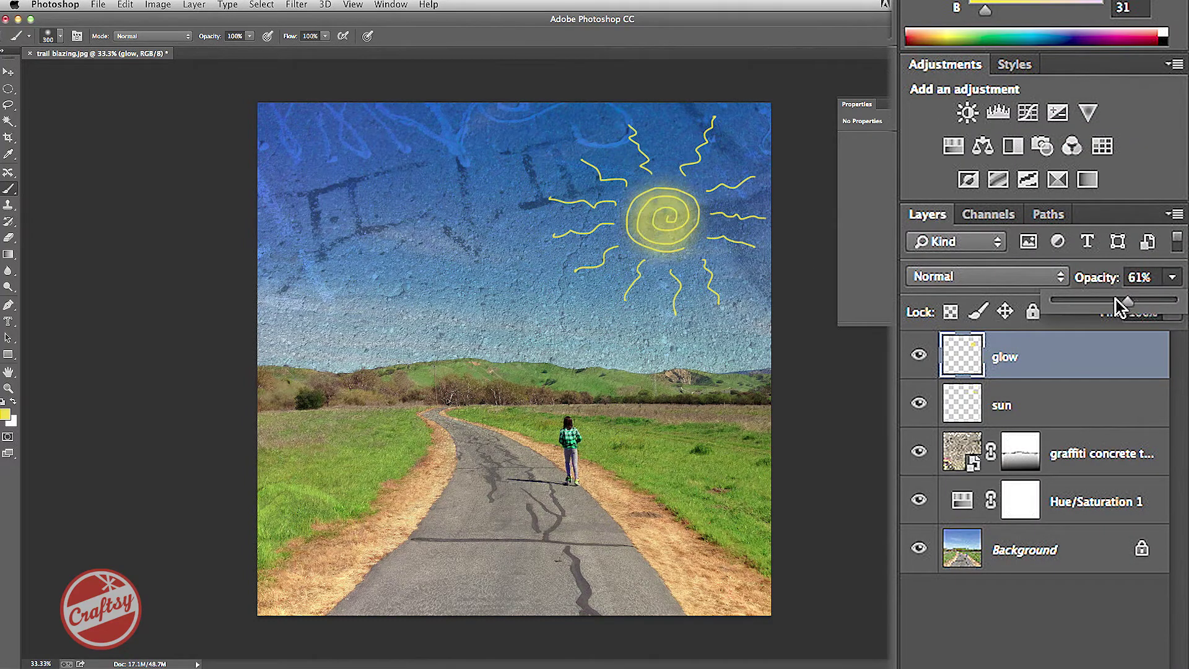
pyautogui.click(1083, 489)
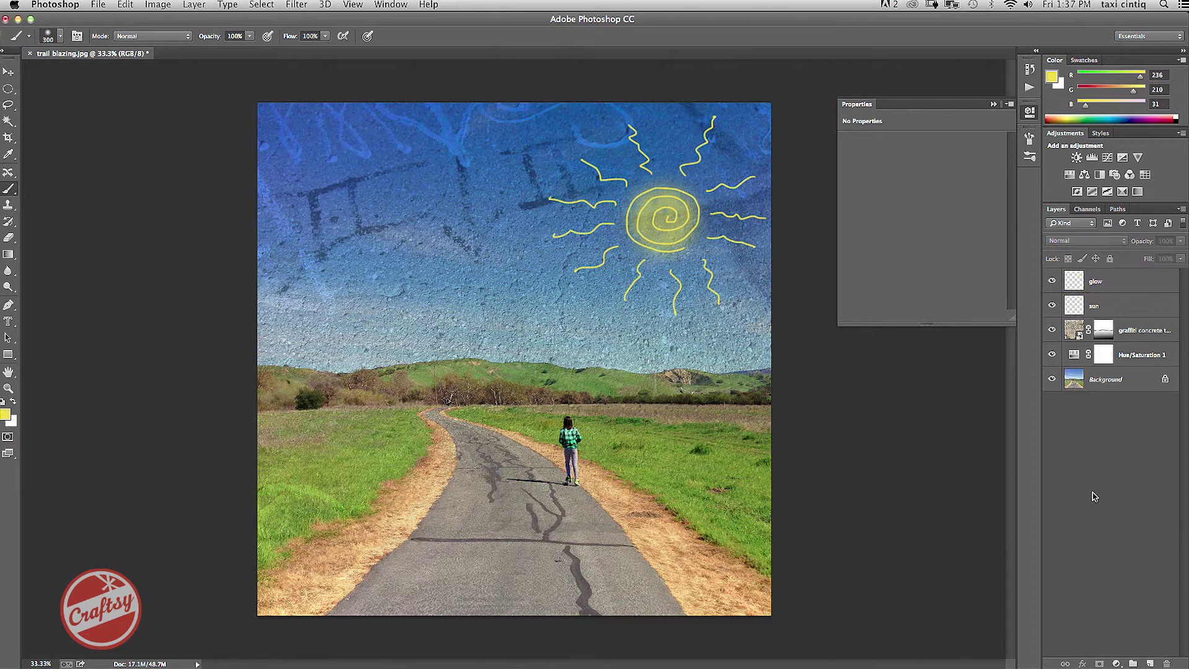
# - Add a new top layer named 'clouds'
pyautogui.click(1128, 661)
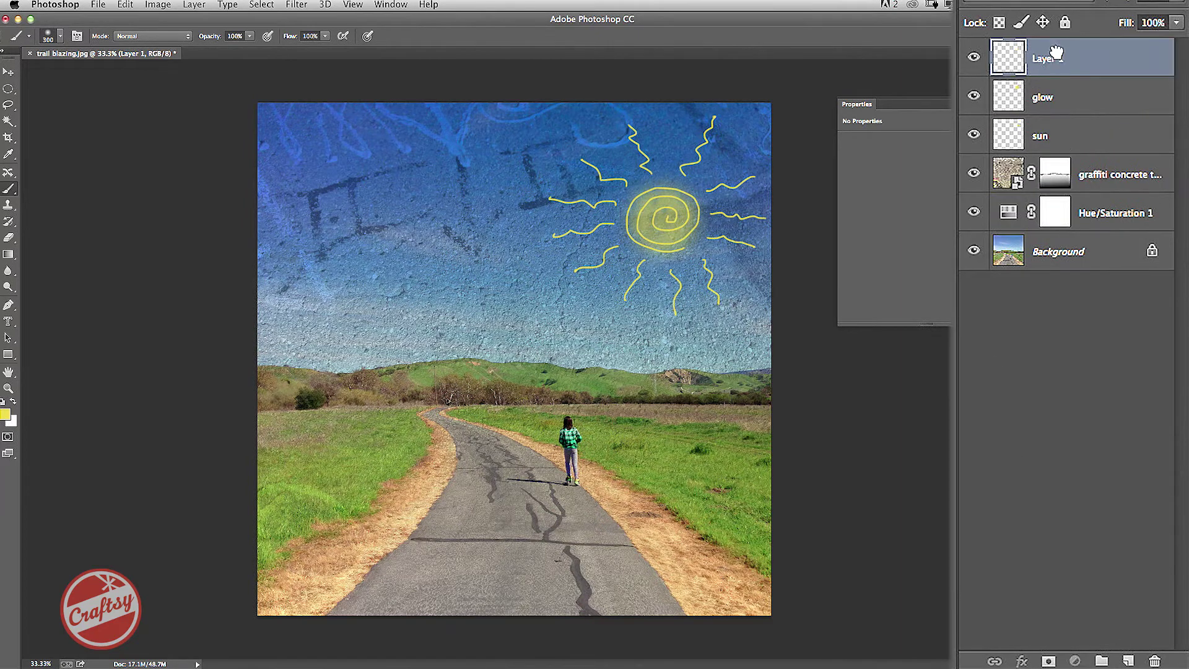
pyautogui.doubleClick(1067, 59)
pyautogui.write('clouds')
pyautogui.press('Return')
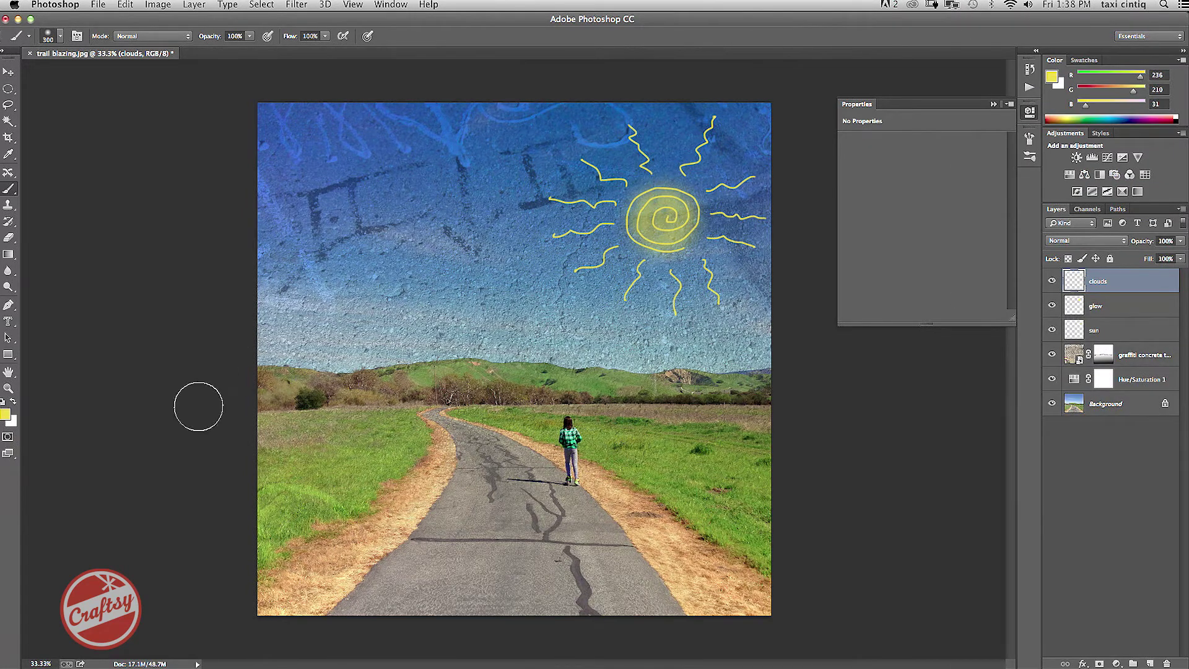
# - Switch the foreground colour to white and set a fully hard, thin 10 px brush
pyautogui.click(29, 534)
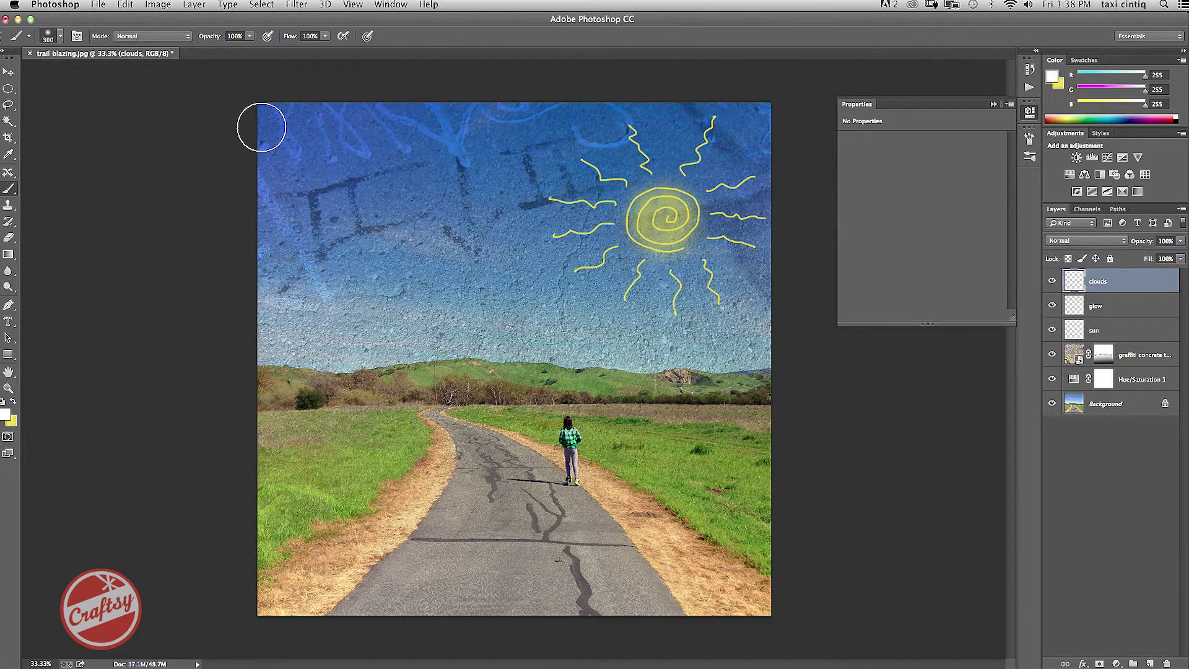
pyautogui.click(124, 74)
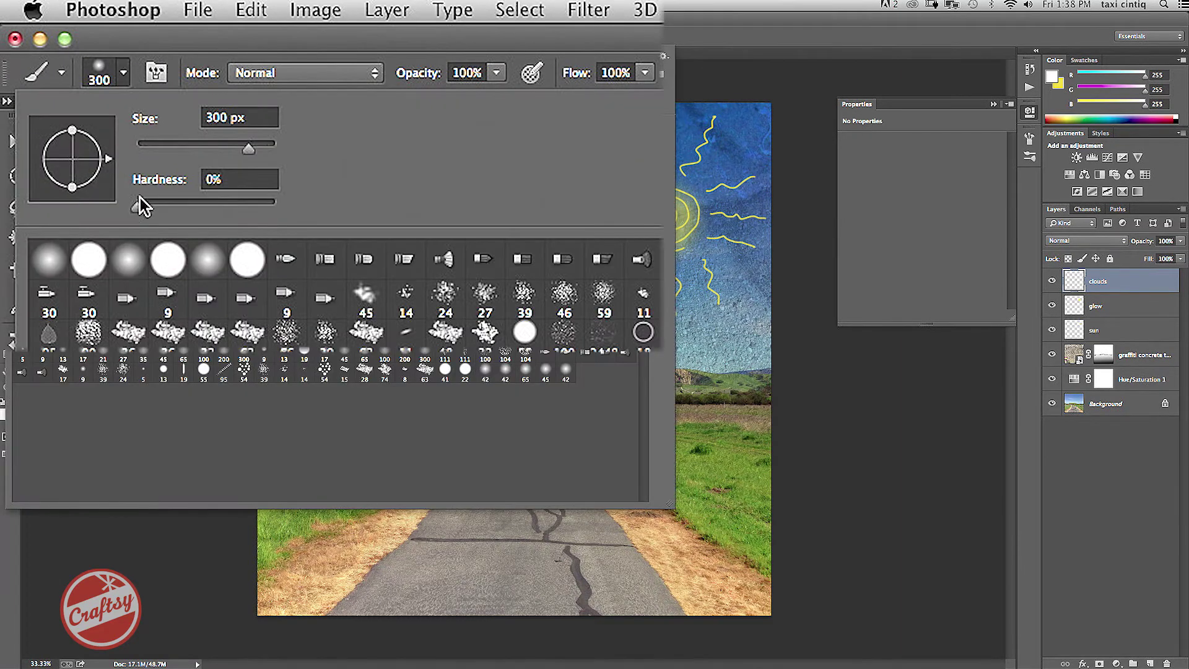
pyautogui.moveTo(139, 203); pyautogui.dragTo(287, 205)
pyautogui.moveTo(242, 143); pyautogui.dragTo(138, 151)
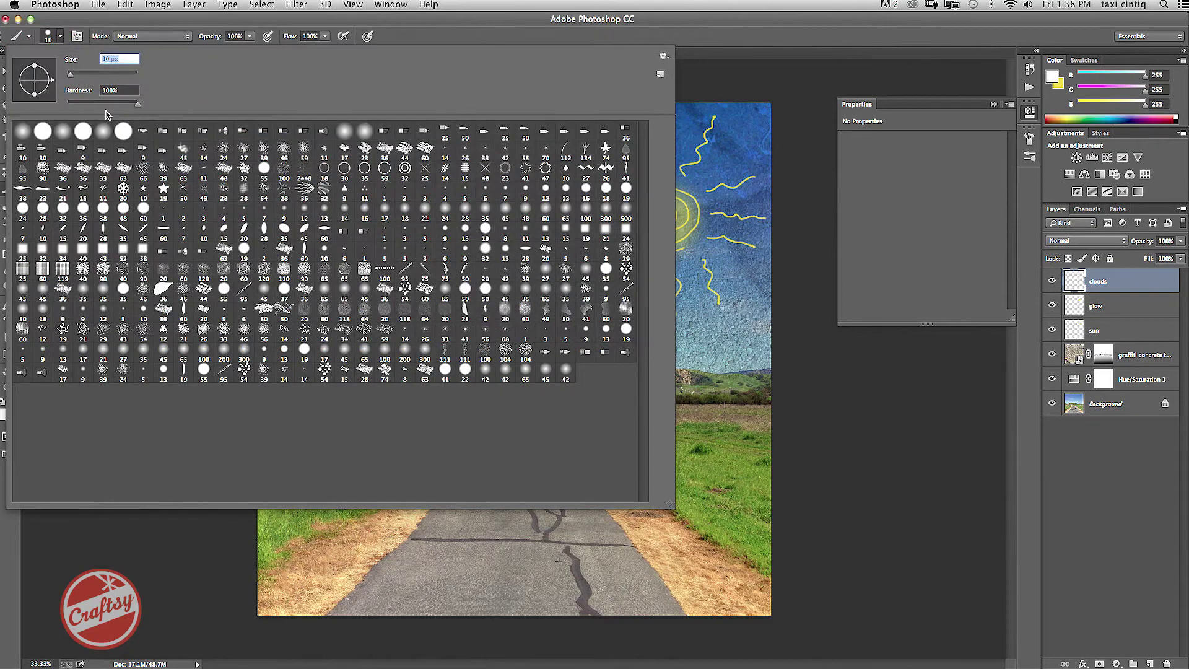
pyautogui.press('Return')
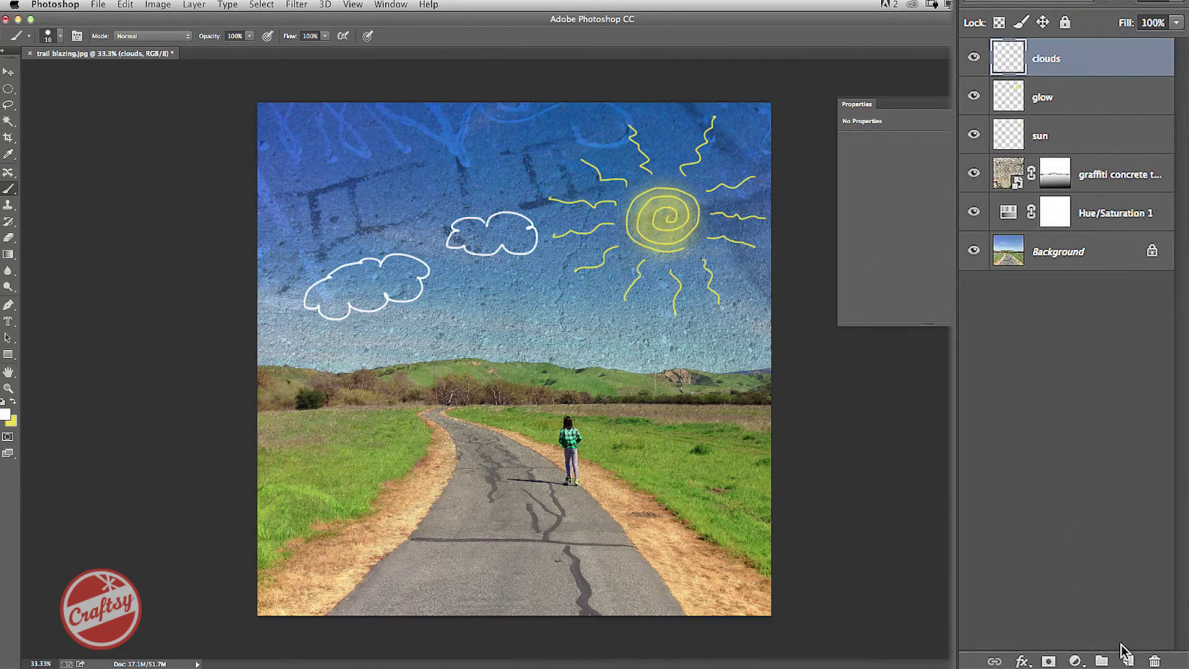
# - Add a new layer above clouds named 'puffy'
pyautogui.click(1150, 663)
pyautogui.doubleClick(1045, 62)
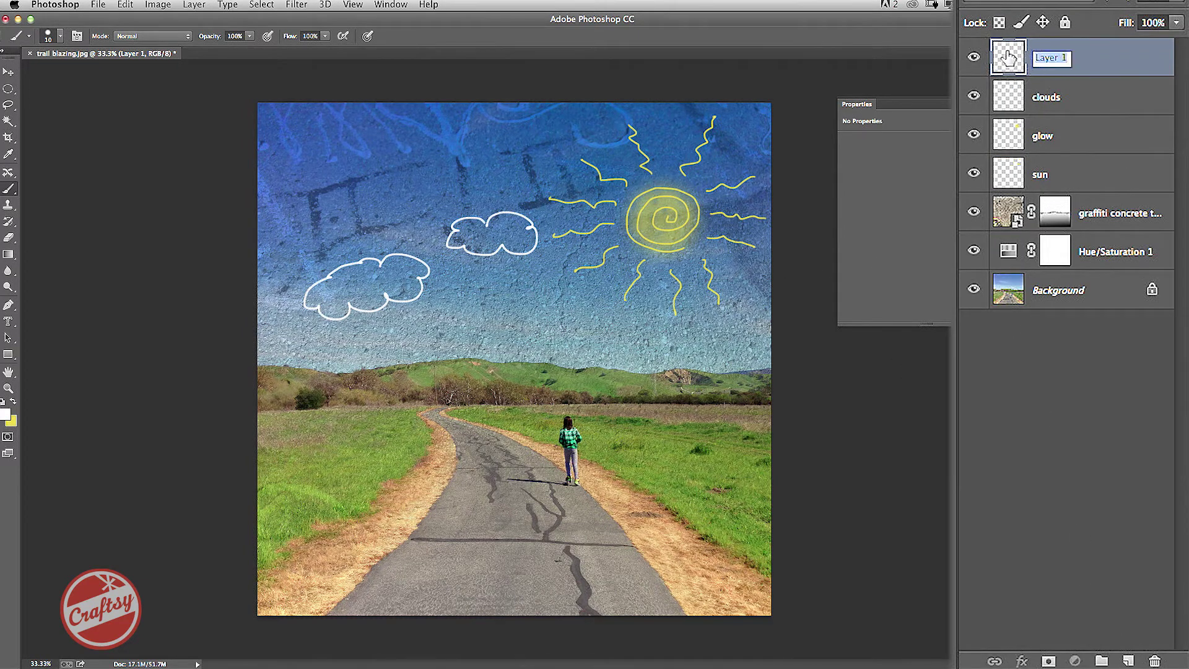
pyautogui.write('r')
pyautogui.write('uffy')
pyautogui.press('Return')
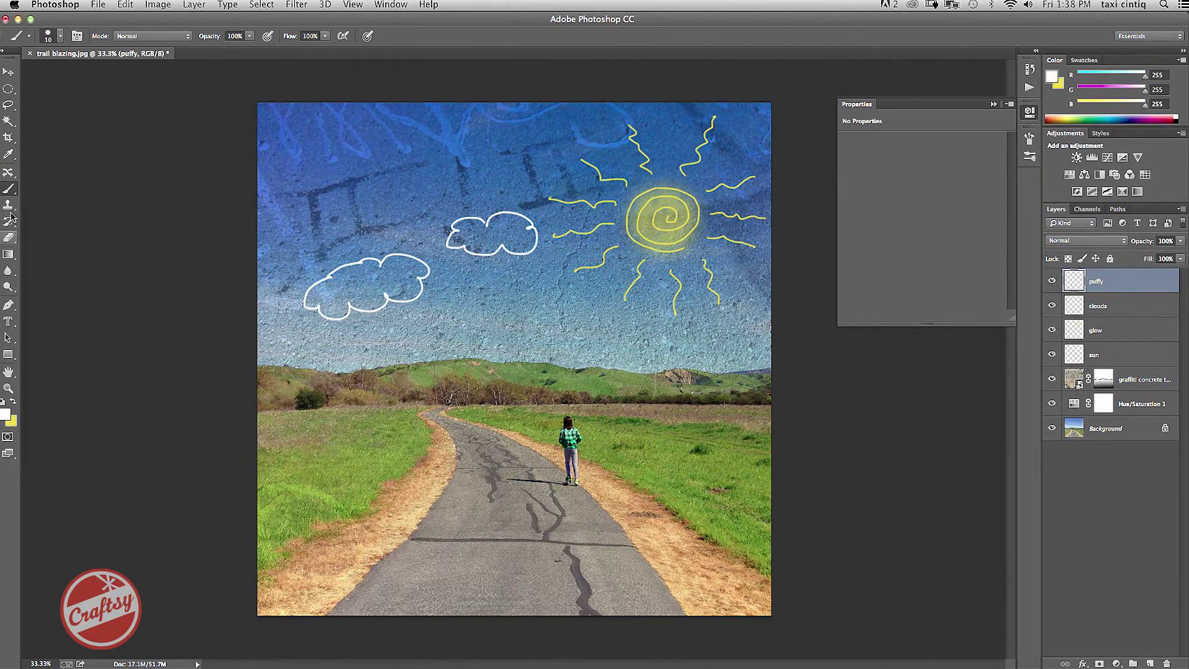
# - Set the brush hardness to 0% and paint soft white inside both cloud outlines
pyautogui.click(60, 36)
pyautogui.moveTo(102, 105)
pyautogui.mouseDown()
pyautogui.moveTo(61, 103)
pyautogui.moveTo(76, 76)
pyautogui.moveTo(110, 76)
pyautogui.mouseUp()
pyautogui.click(155, 544)
pyautogui.moveTo(342, 290)
pyautogui.mouseDown()
pyautogui.moveTo(397, 270)
pyautogui.moveTo(403, 281)
pyautogui.moveTo(365, 302)
pyautogui.moveTo(367, 276)
pyautogui.moveTo(332, 290)
pyautogui.moveTo(406, 278)
pyautogui.mouseUp()
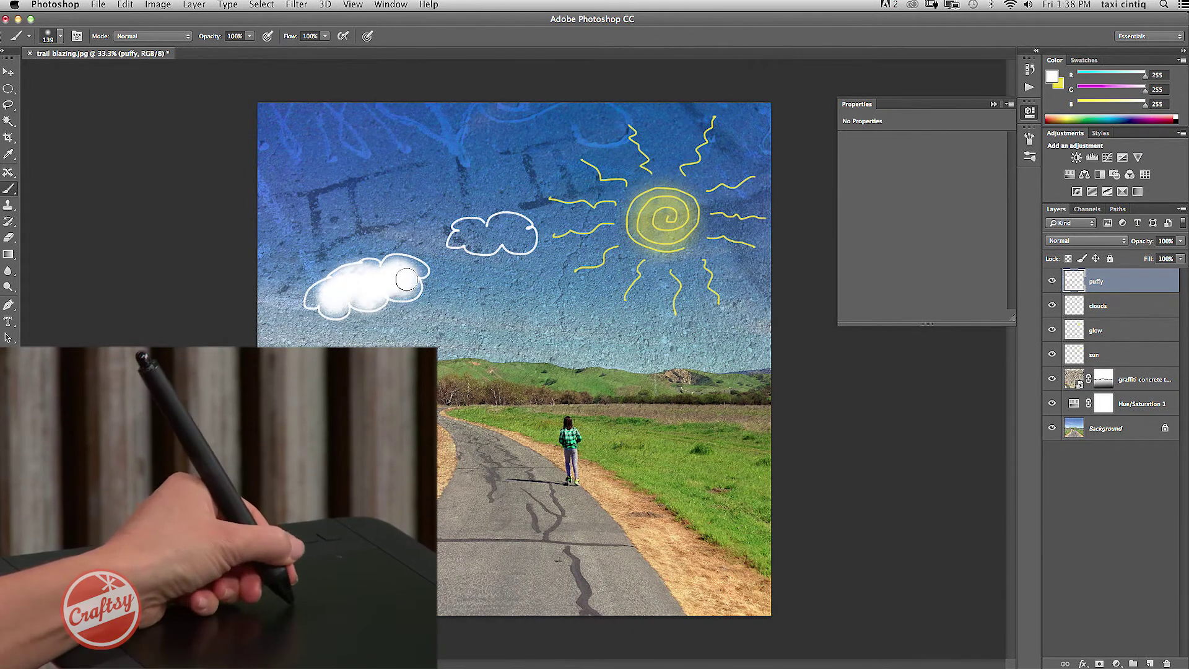
pyautogui.moveTo(459, 236)
pyautogui.mouseDown()
pyautogui.moveTo(488, 240)
pyautogui.moveTo(518, 238)
pyautogui.mouseUp()
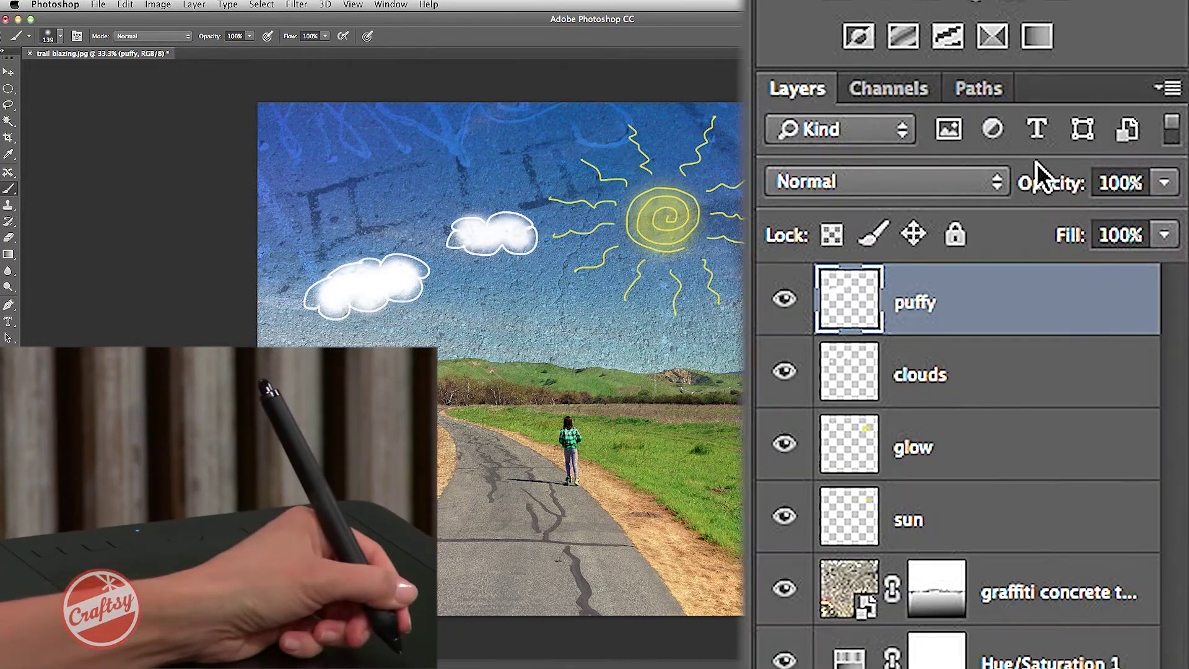
# - Lower the puffy layer's opacity to 52% and the clouds layer's to 69%
pyautogui.click(1180, 241)
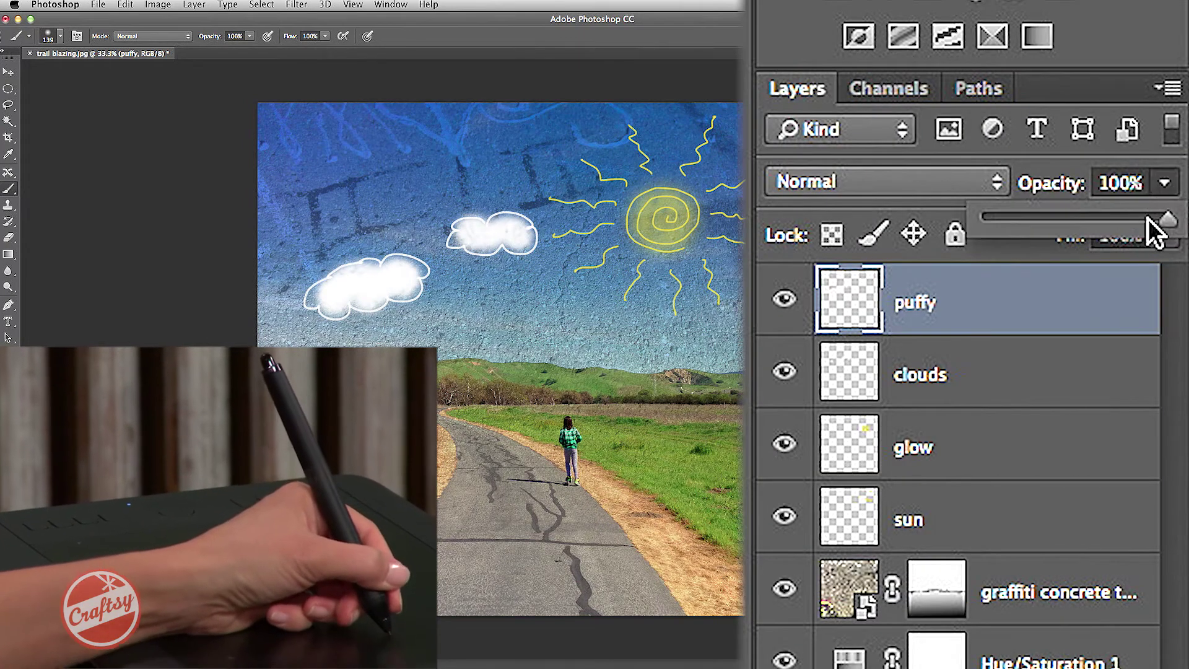
pyautogui.moveTo(1147, 218); pyautogui.dragTo(1083, 221)
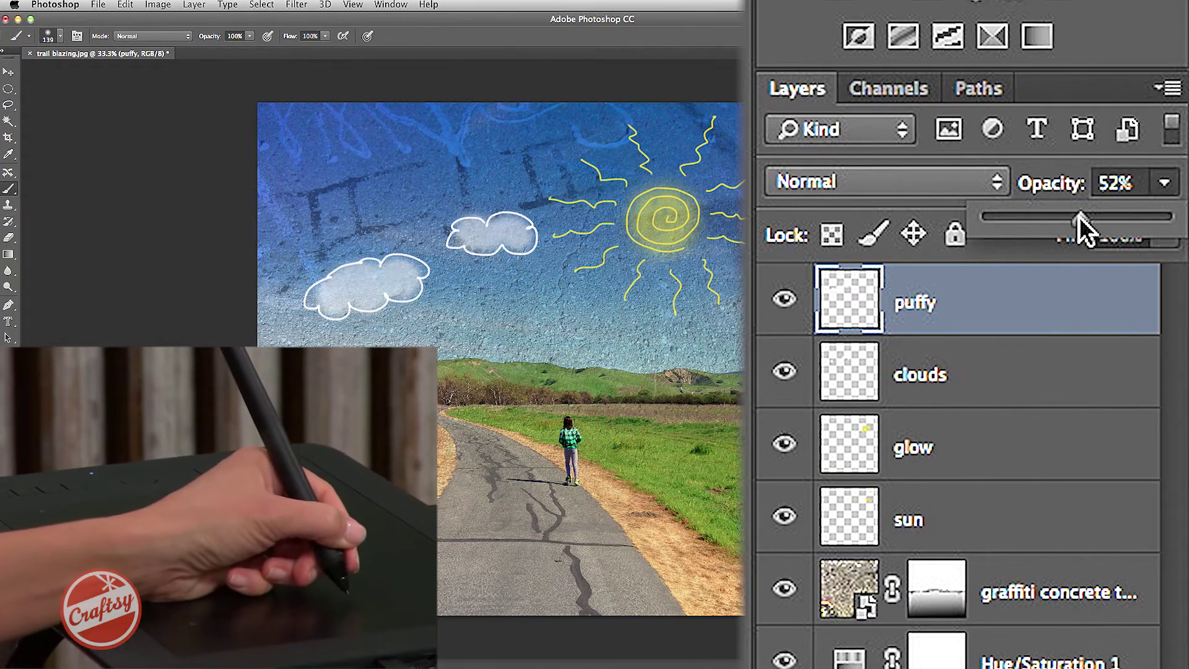
pyautogui.click(901, 371)
pyautogui.click(974, 380)
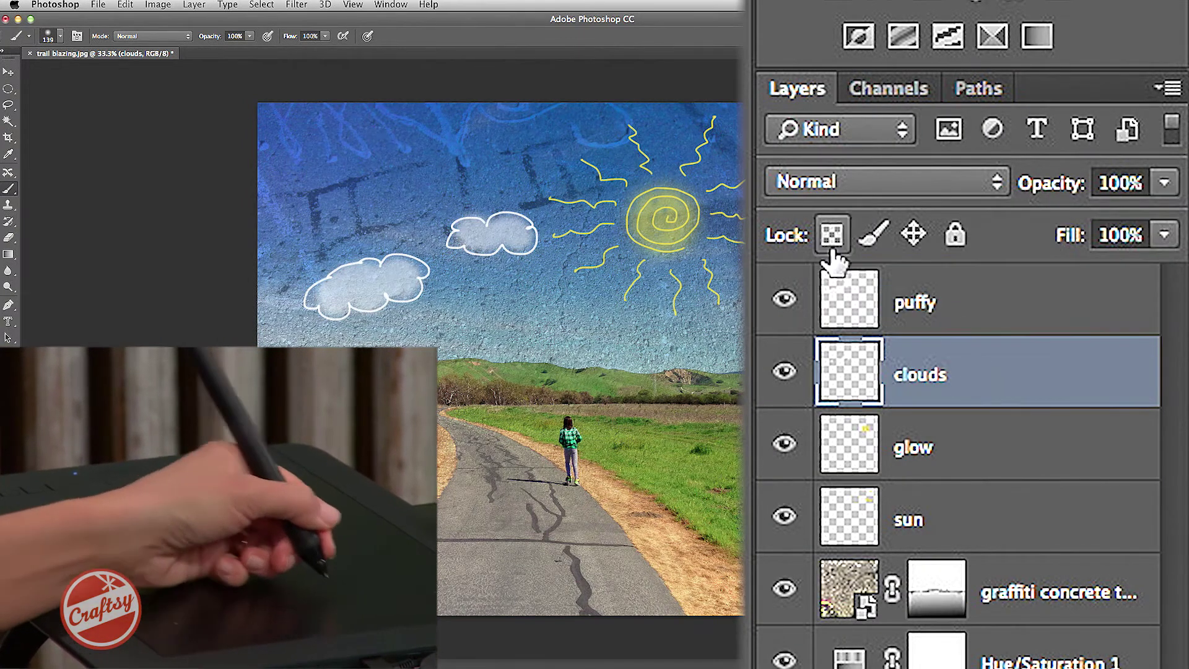
pyautogui.click(1164, 183)
pyautogui.moveTo(1131, 221); pyautogui.dragTo(1111, 221)
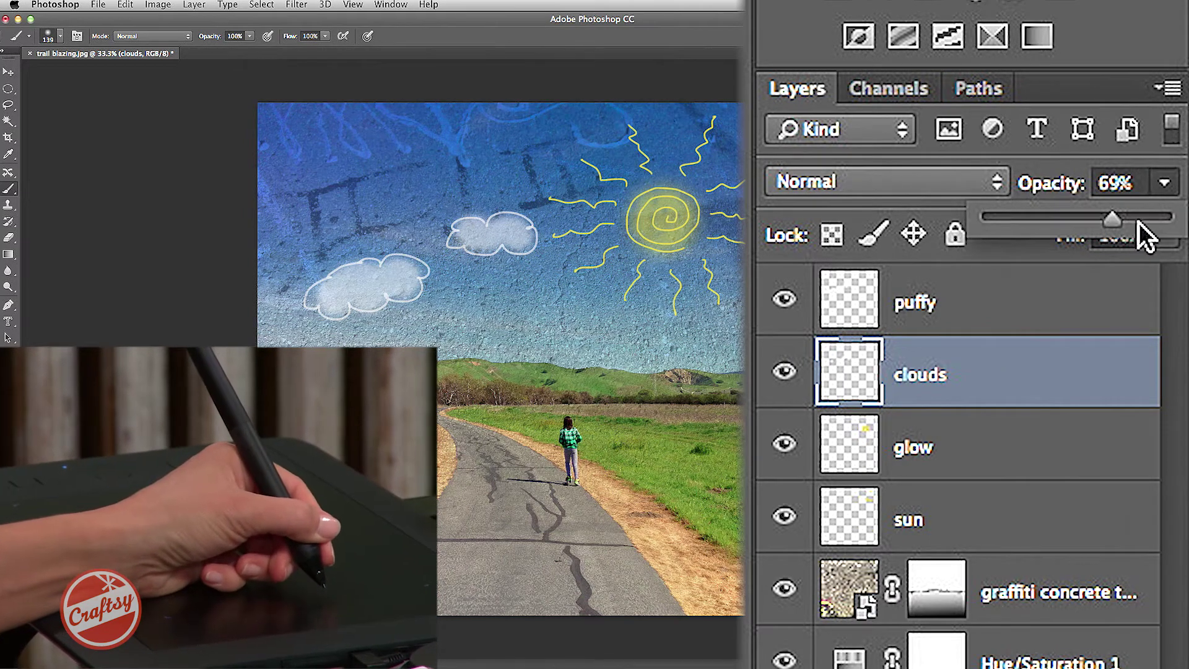
pyautogui.click(942, 452)
# - Lower the sun layer's opacity to 78%
pyautogui.click(942, 449)
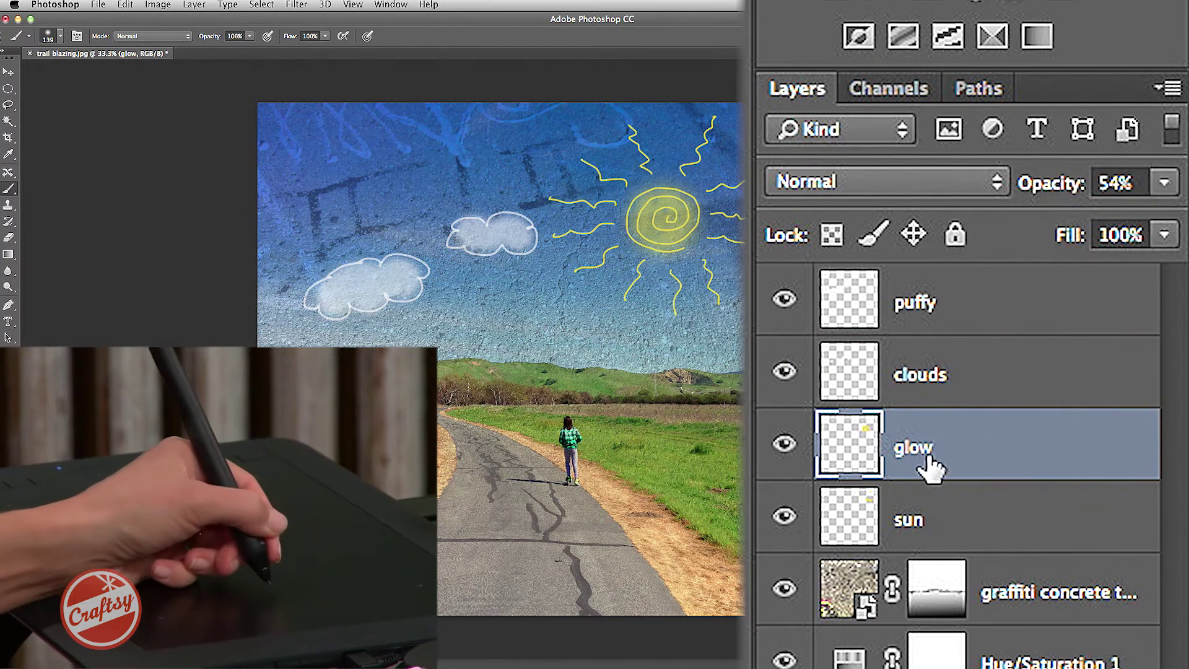
pyautogui.click(924, 523)
pyautogui.click(1164, 183)
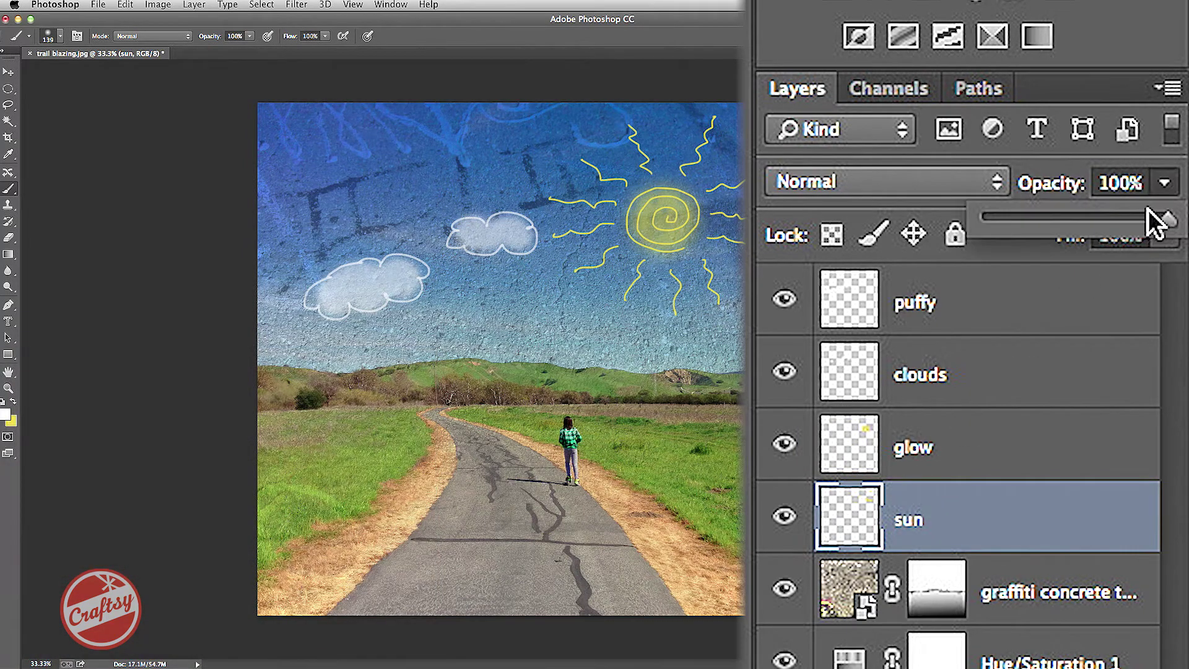
pyautogui.moveTo(1153, 223); pyautogui.dragTo(1124, 232)
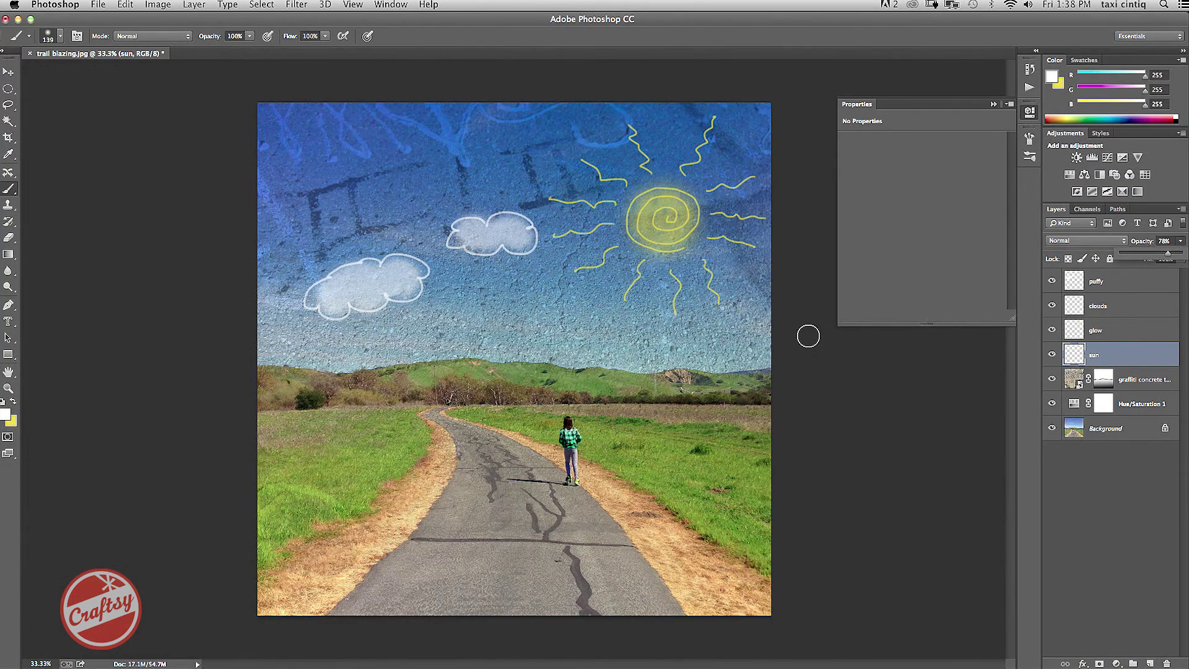
# - Use Layer > Flatten Image to merge everything into one Background layer
pyautogui.click(192, 5)
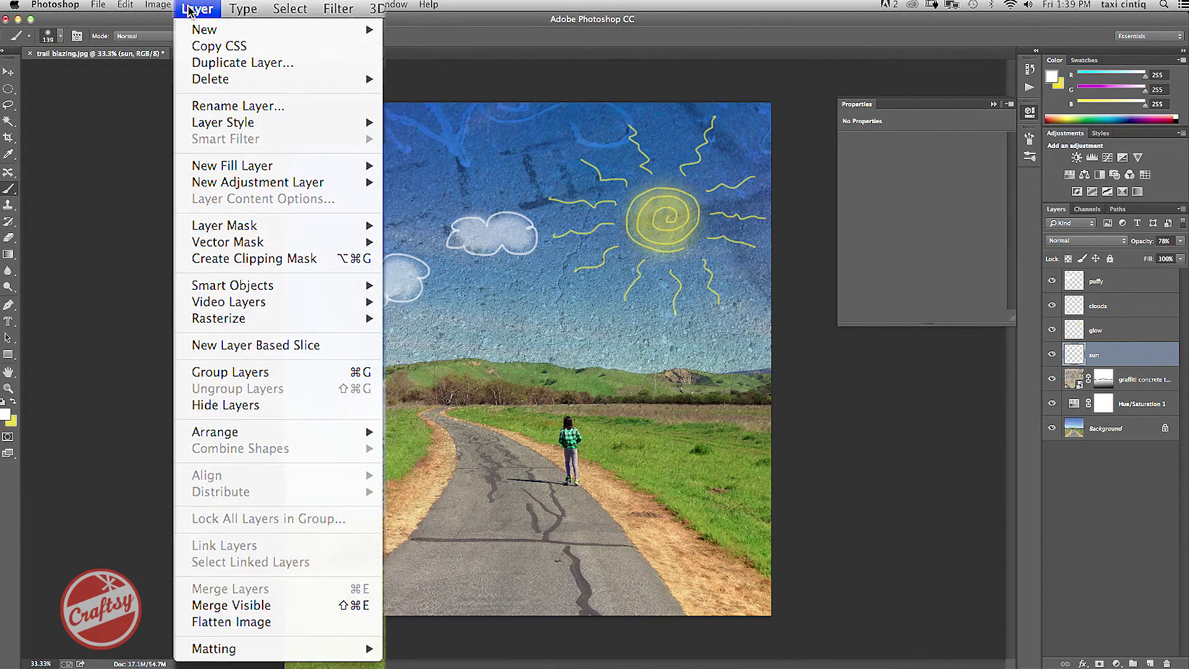
pyautogui.click(230, 623)
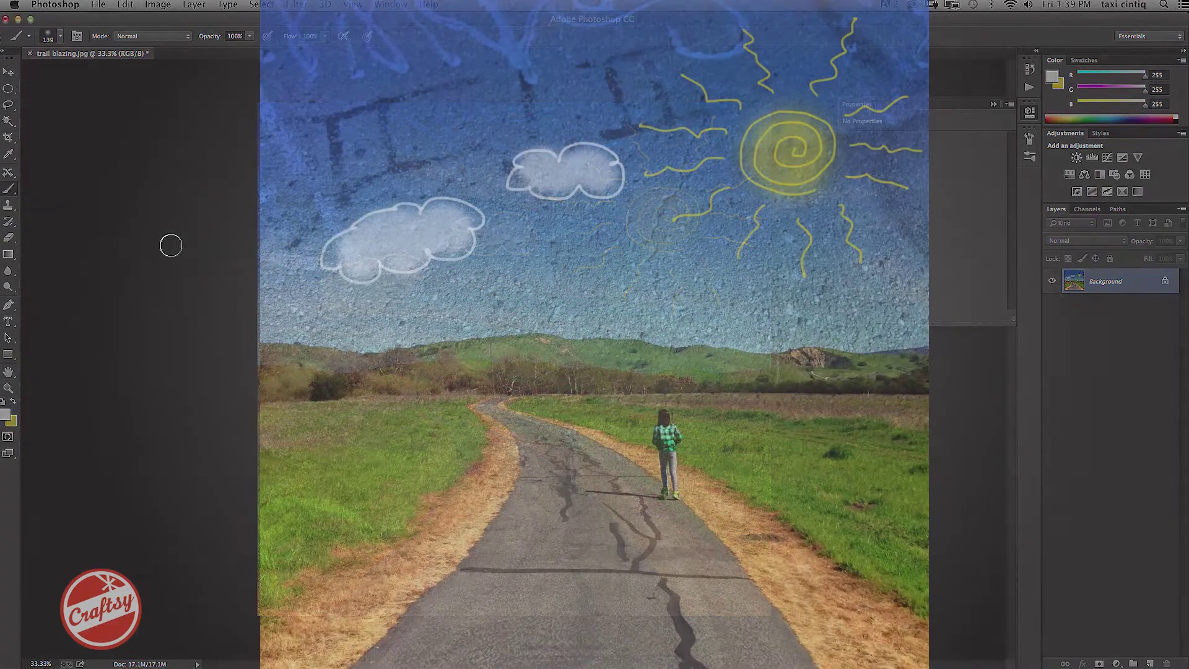